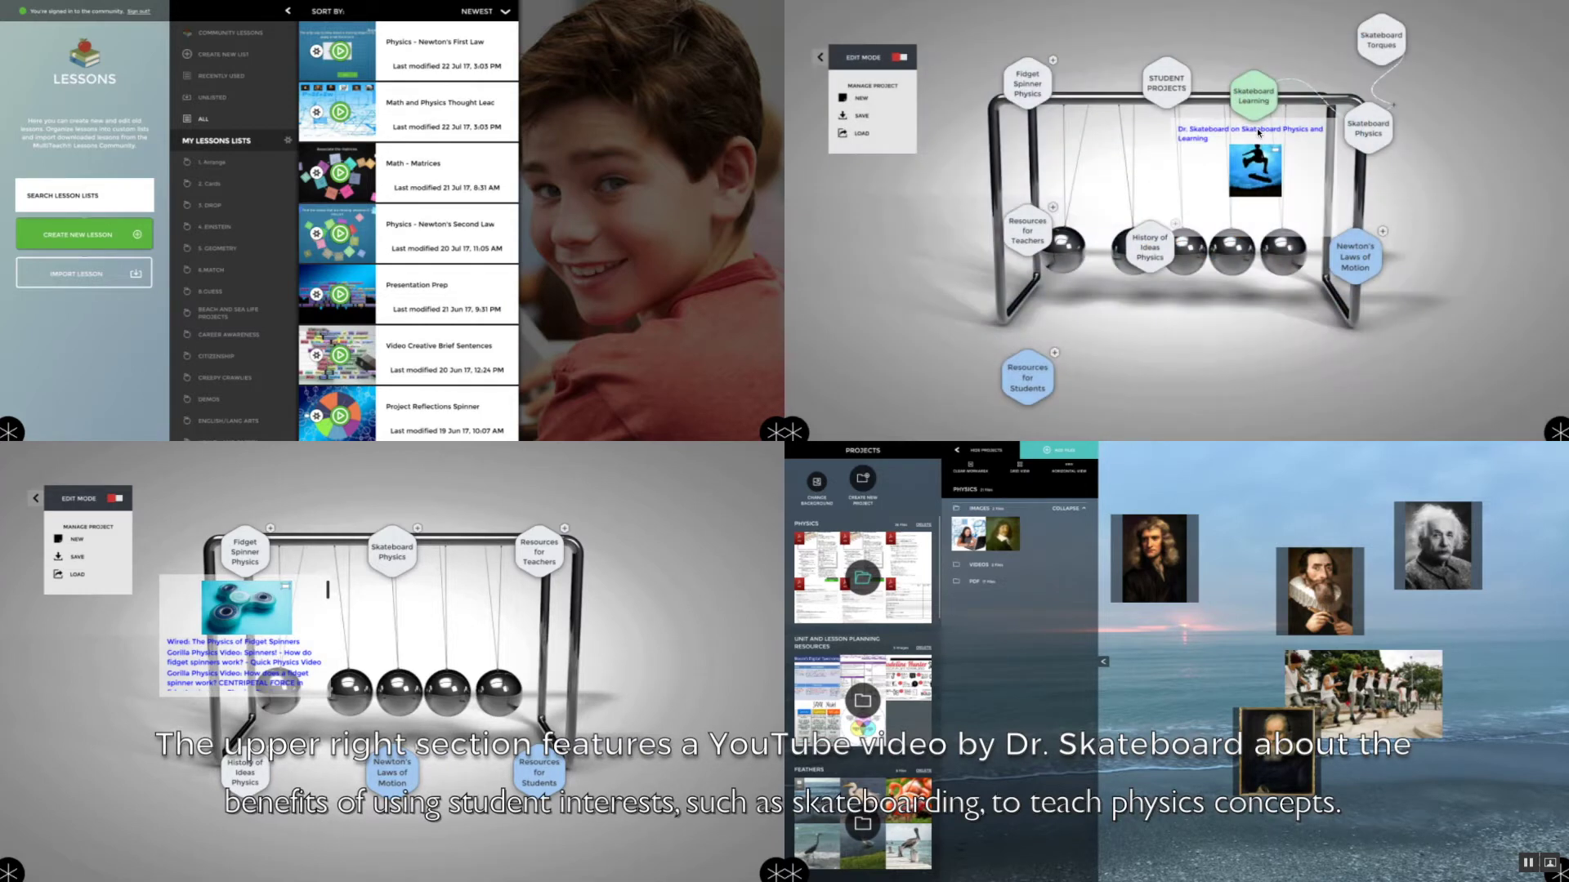
# Open a browser in the top-right zone and show the WIRED fidget-spinner article lower-left
pyautogui.click(1258, 131)
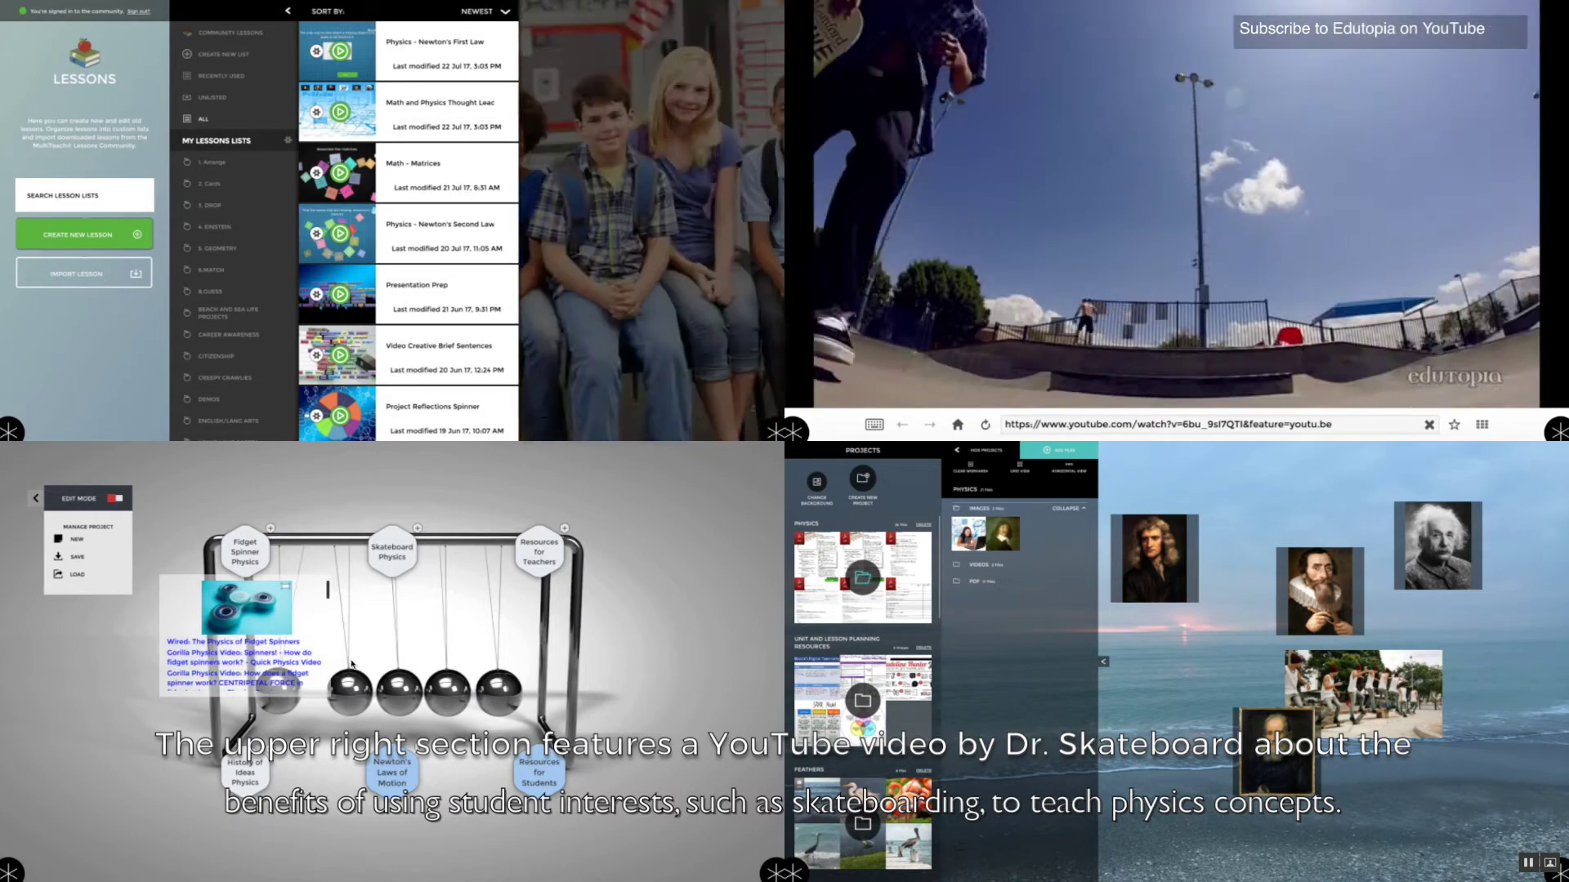
pyautogui.click(35, 499)
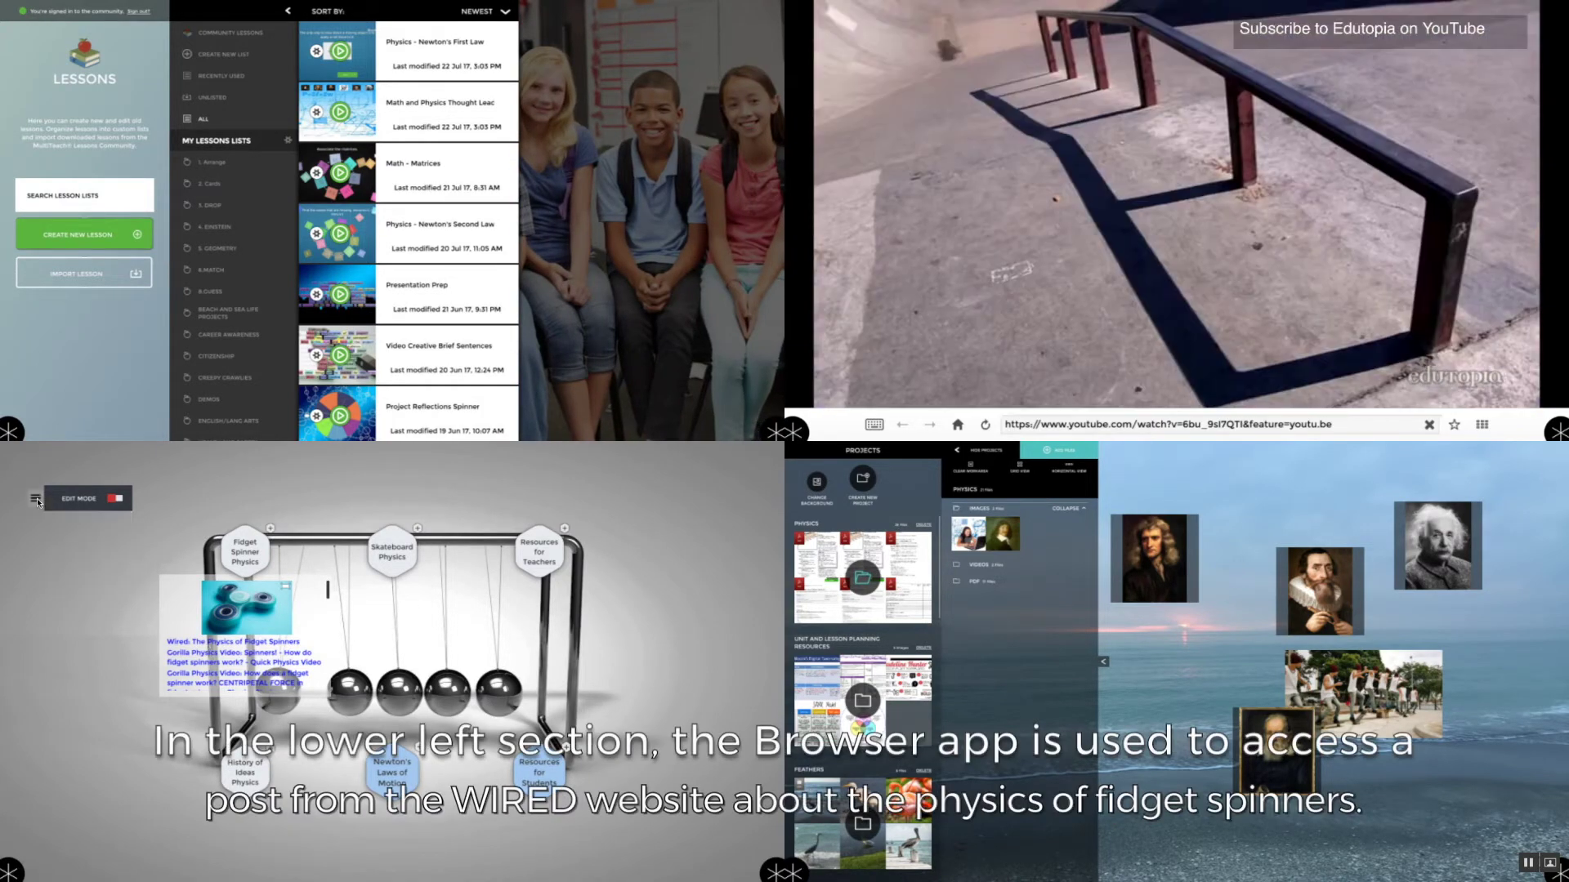
pyautogui.click(225, 645)
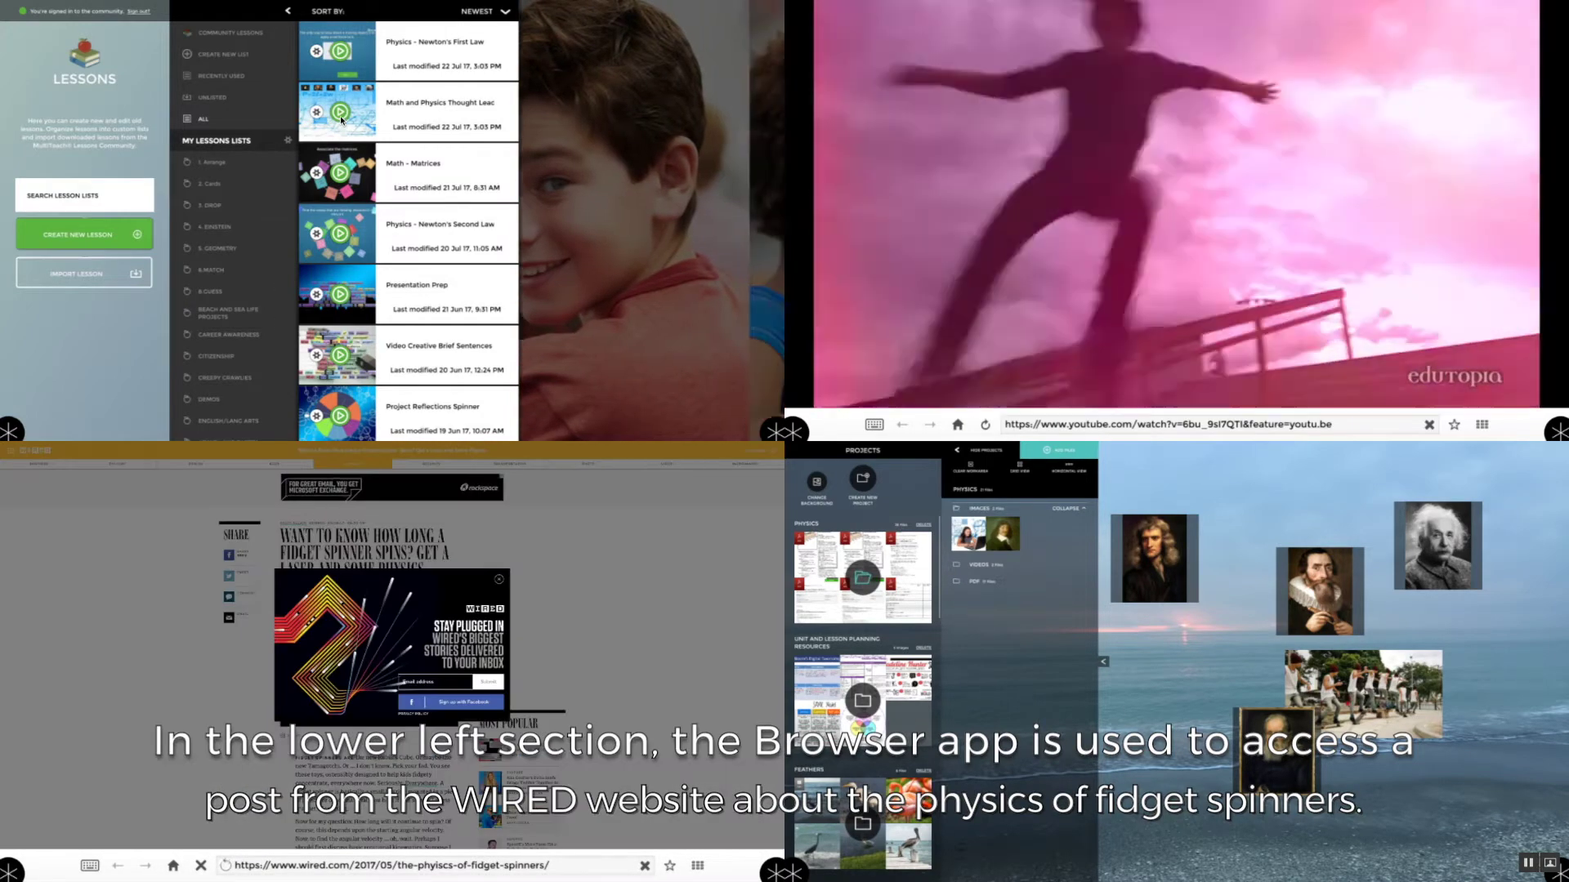
# Launch the Thought Leaders lesson and drag the Descartes, Einstein and Alhazen portraits onto names
pyautogui.click(341, 115)
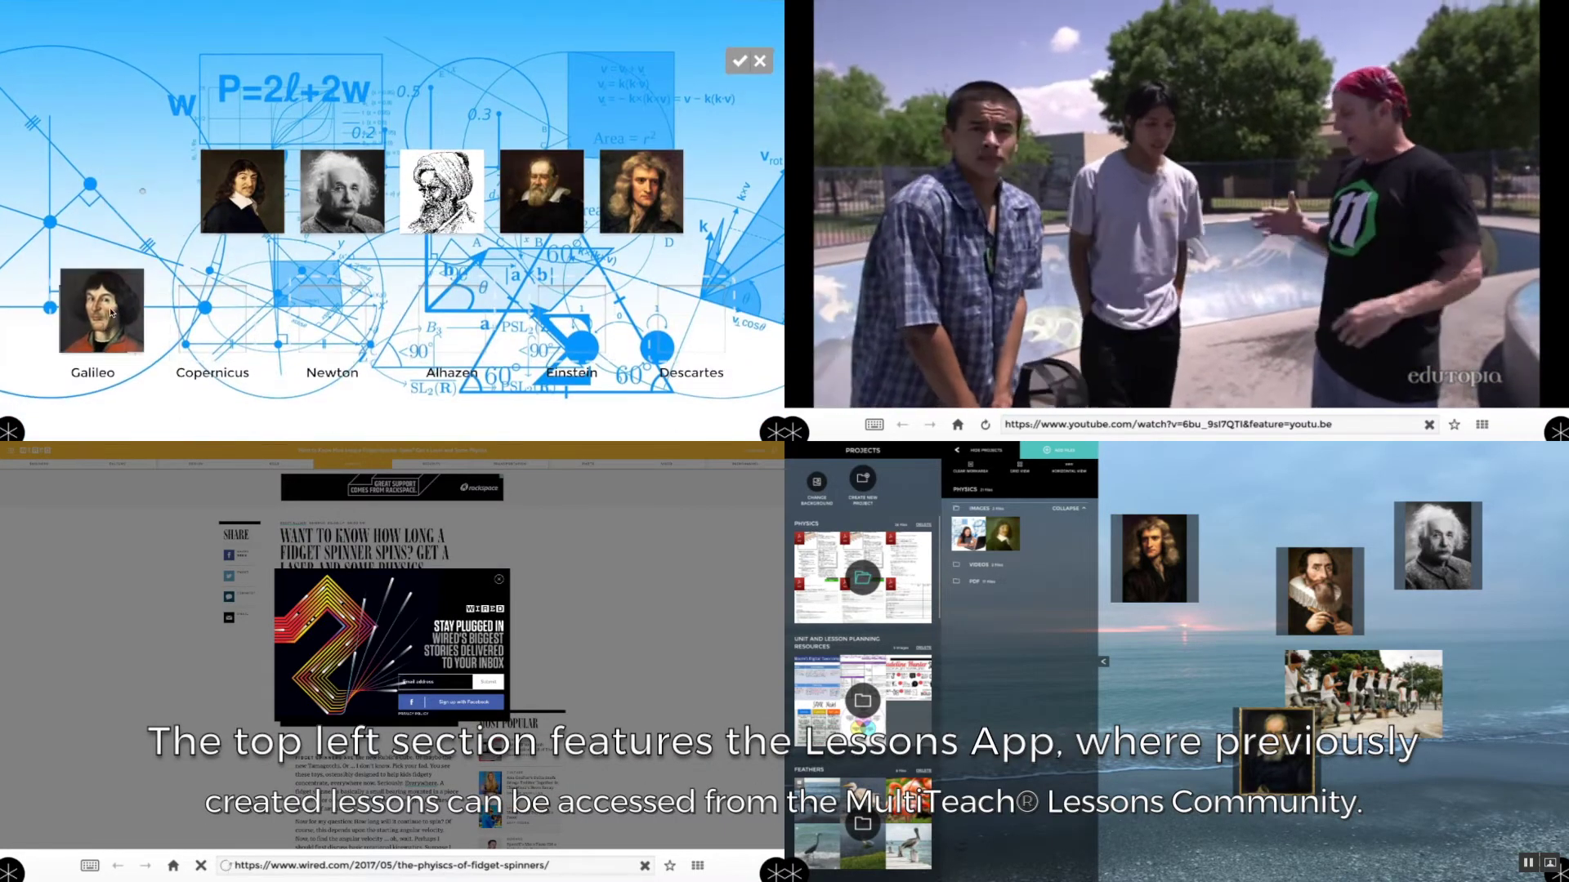
pyautogui.moveTo(243, 190); pyautogui.dragTo(214, 317)
pyautogui.moveTo(333, 182); pyautogui.dragTo(339, 303)
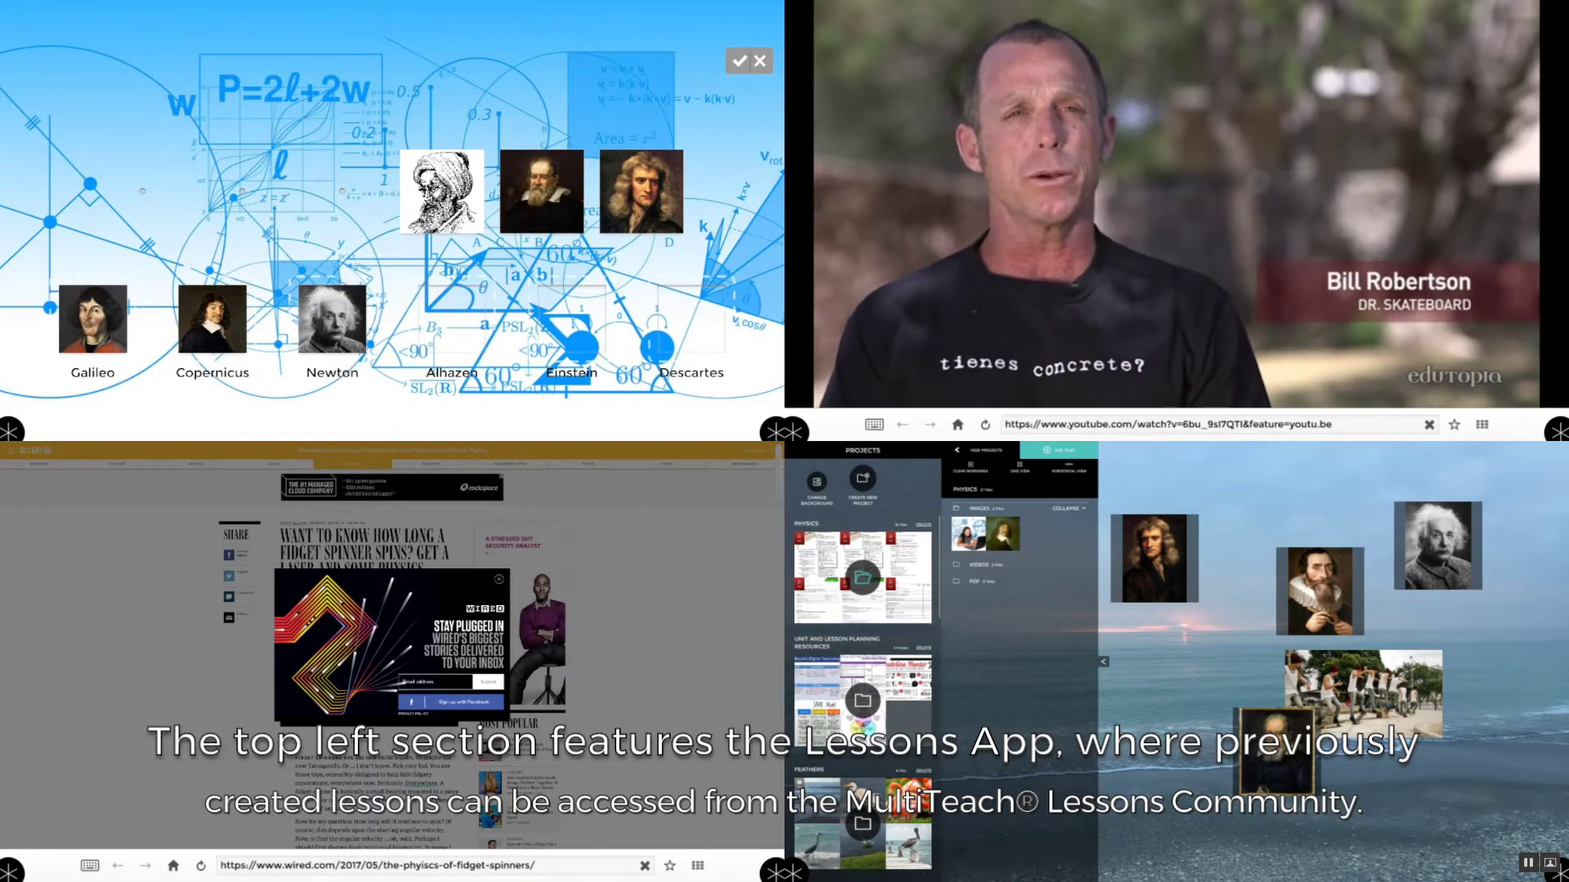
pyautogui.moveTo(442, 190); pyautogui.dragTo(446, 337)
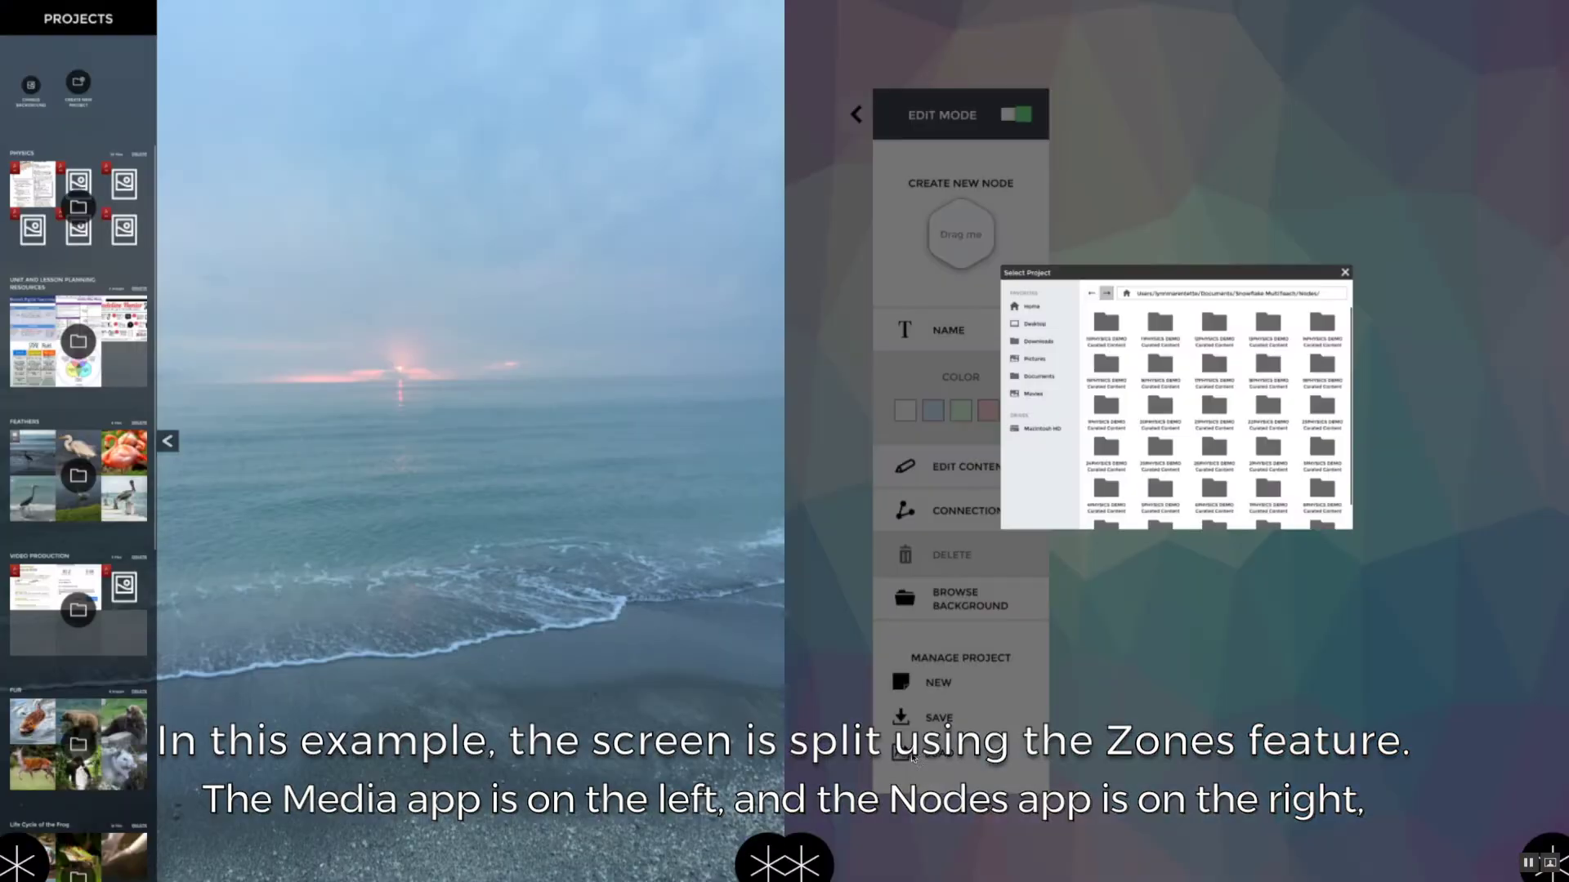
# Open the Newton's cradle physics project from the Select Project list
pyautogui.doubleClick(1214, 448)
pyautogui.click(856, 114)
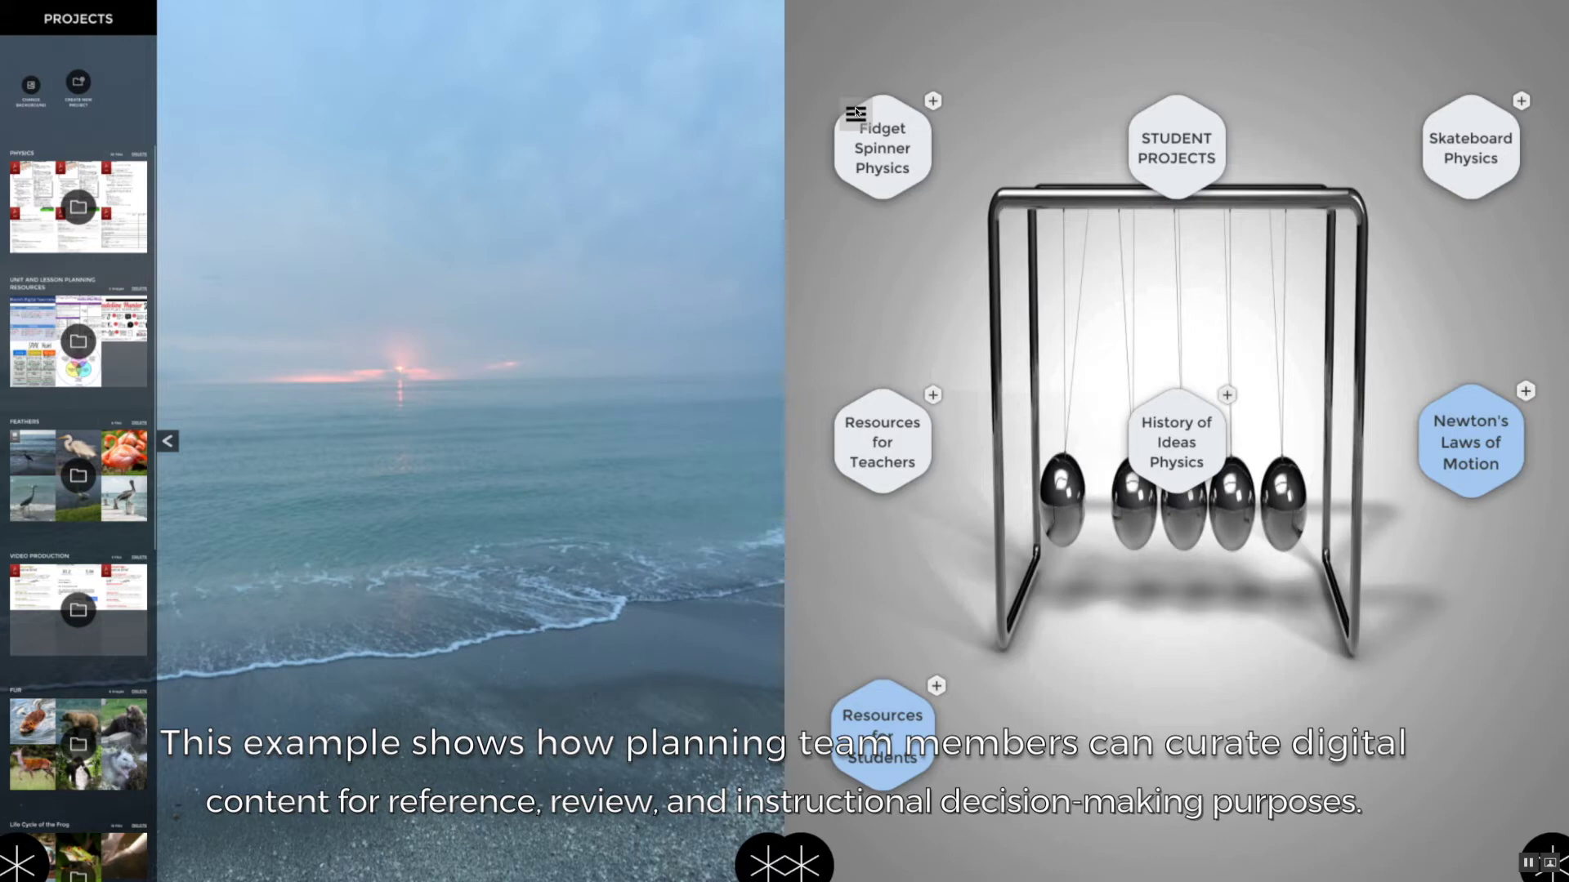
# Toggle Resources for Students, expand Newton's Laws into three laws, and collapse Skateboard Physics
pyautogui.click(973, 651)
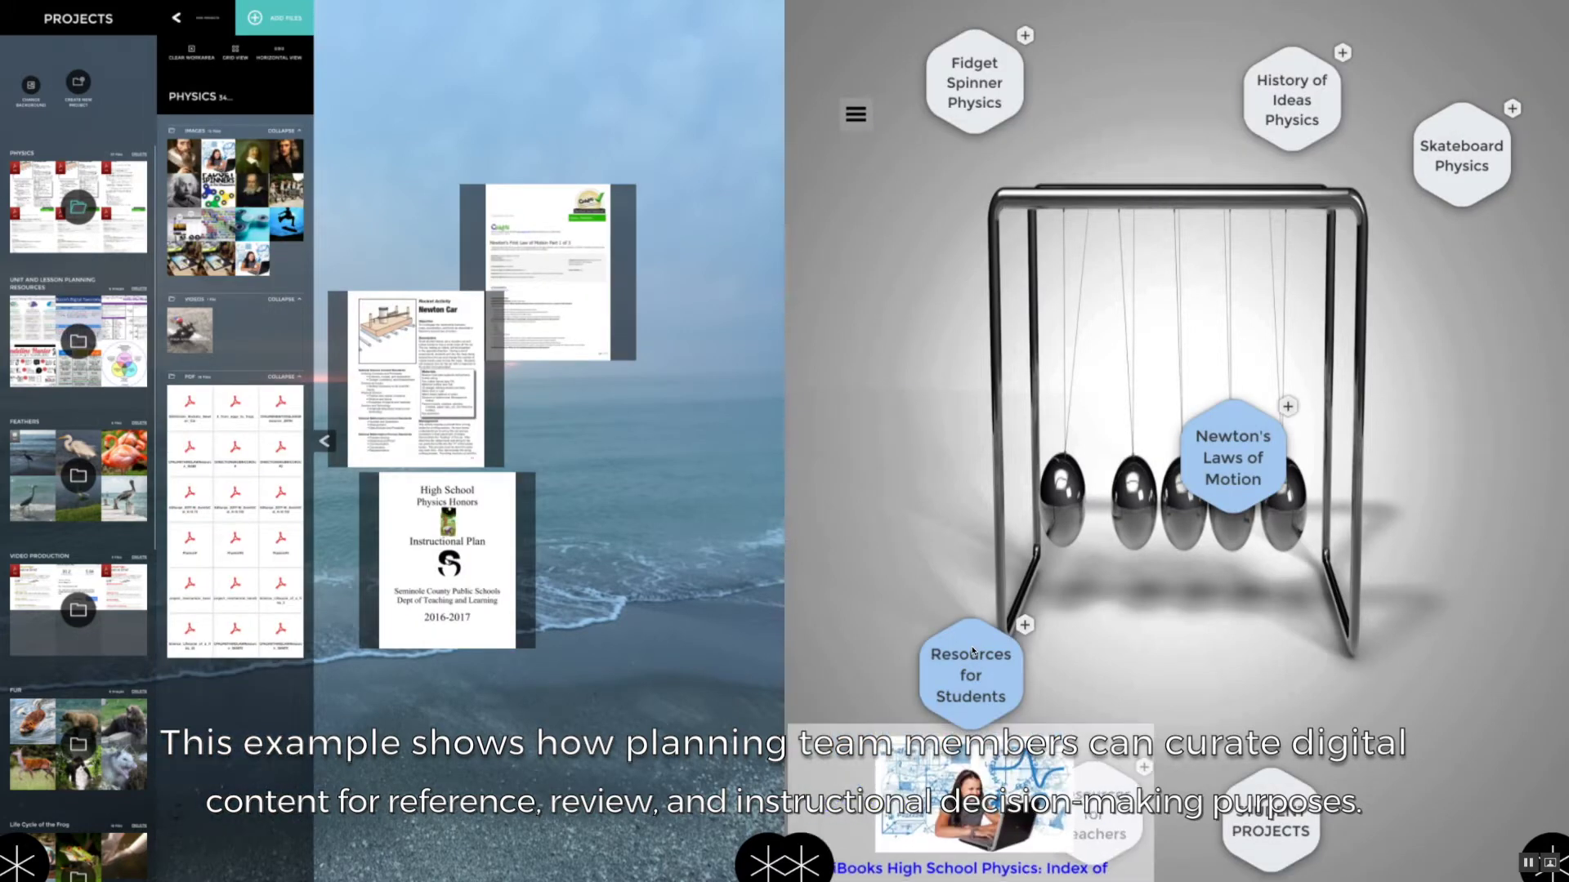
pyautogui.click(1026, 625)
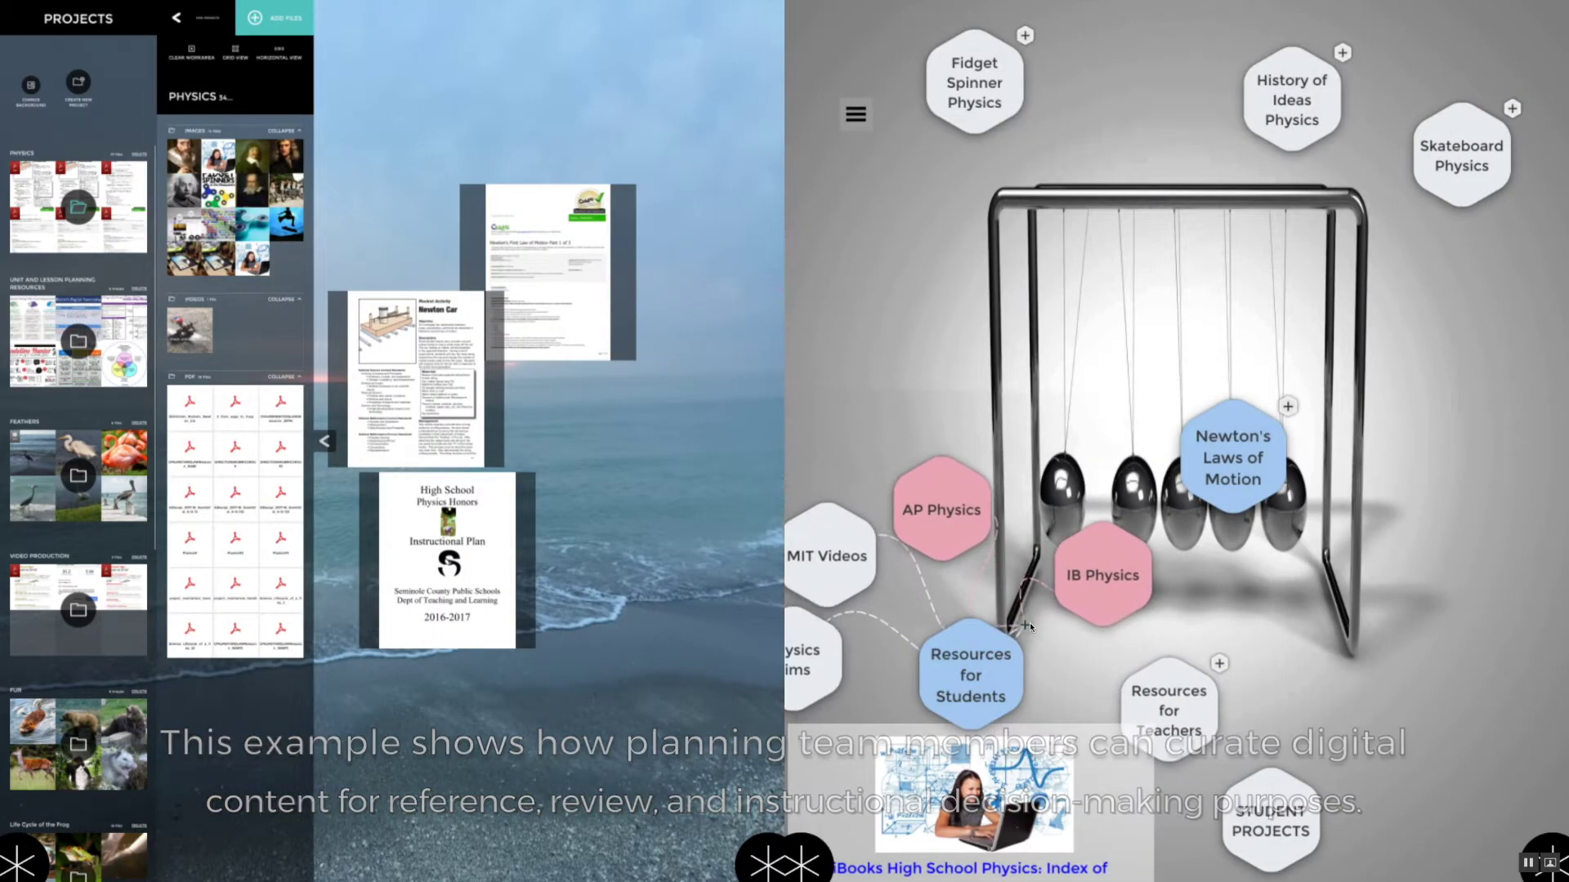
pyautogui.click(1289, 407)
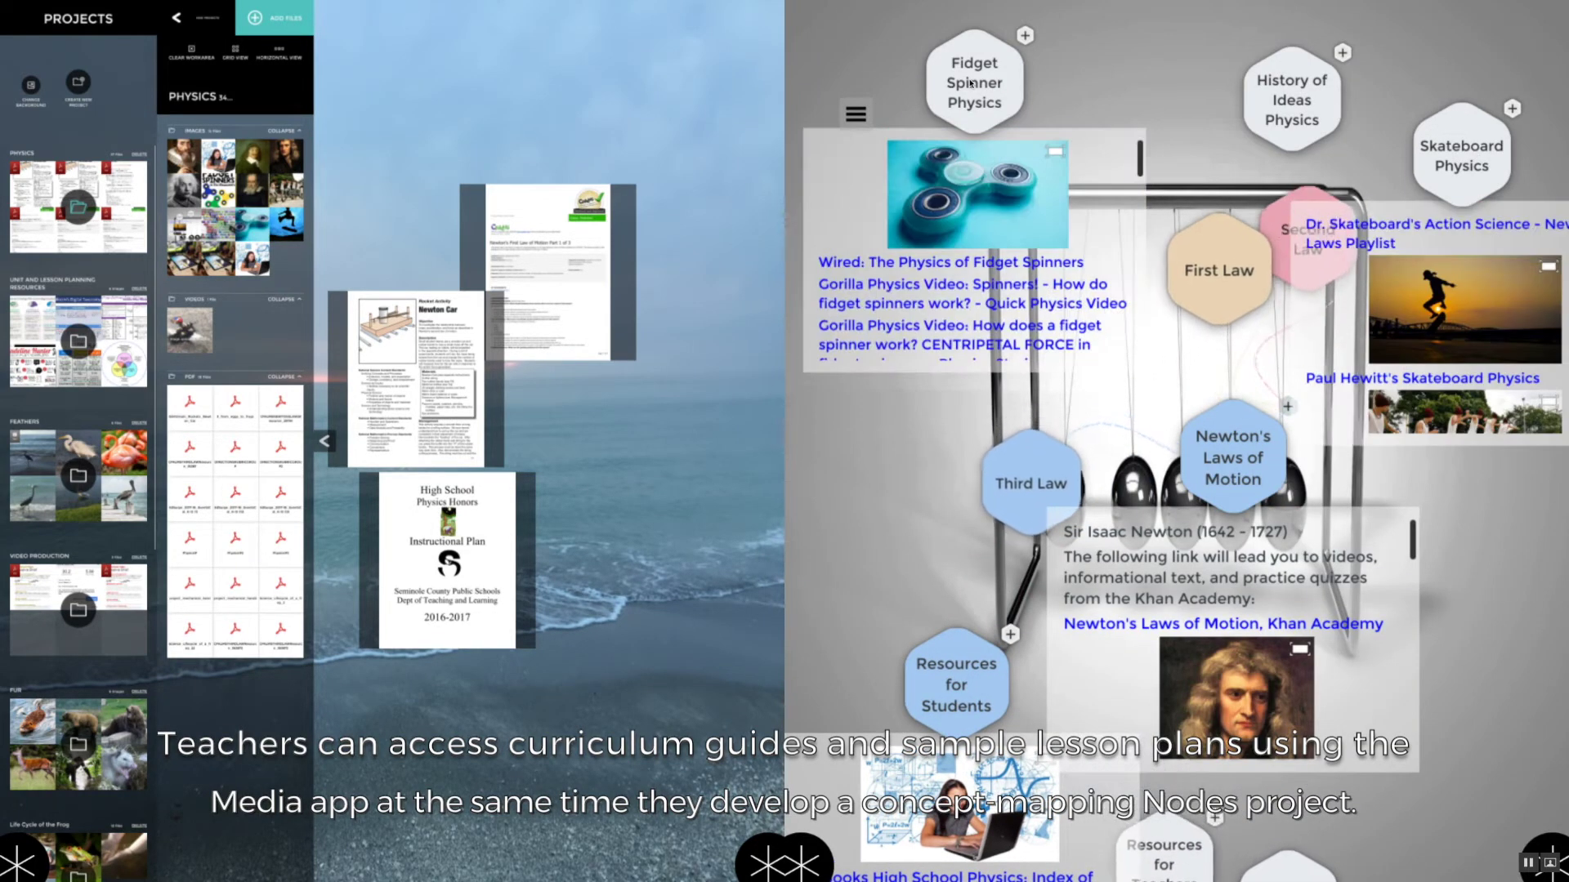
pyautogui.click(1511, 111)
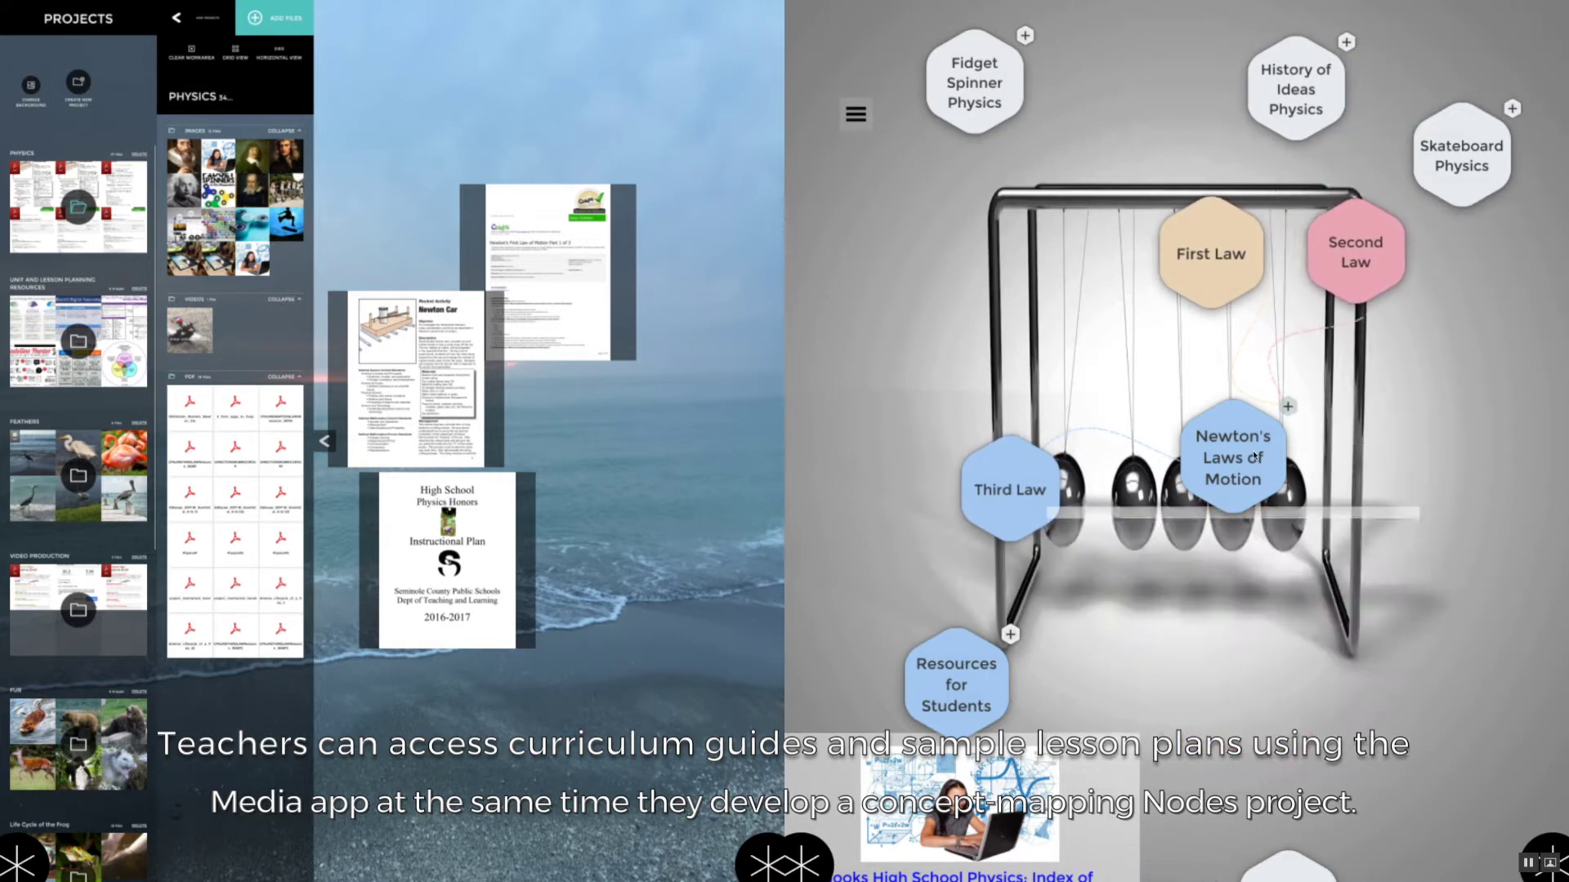
# Open the First Law panel and page forward two documents in the media viewer
pyautogui.click(1234, 254)
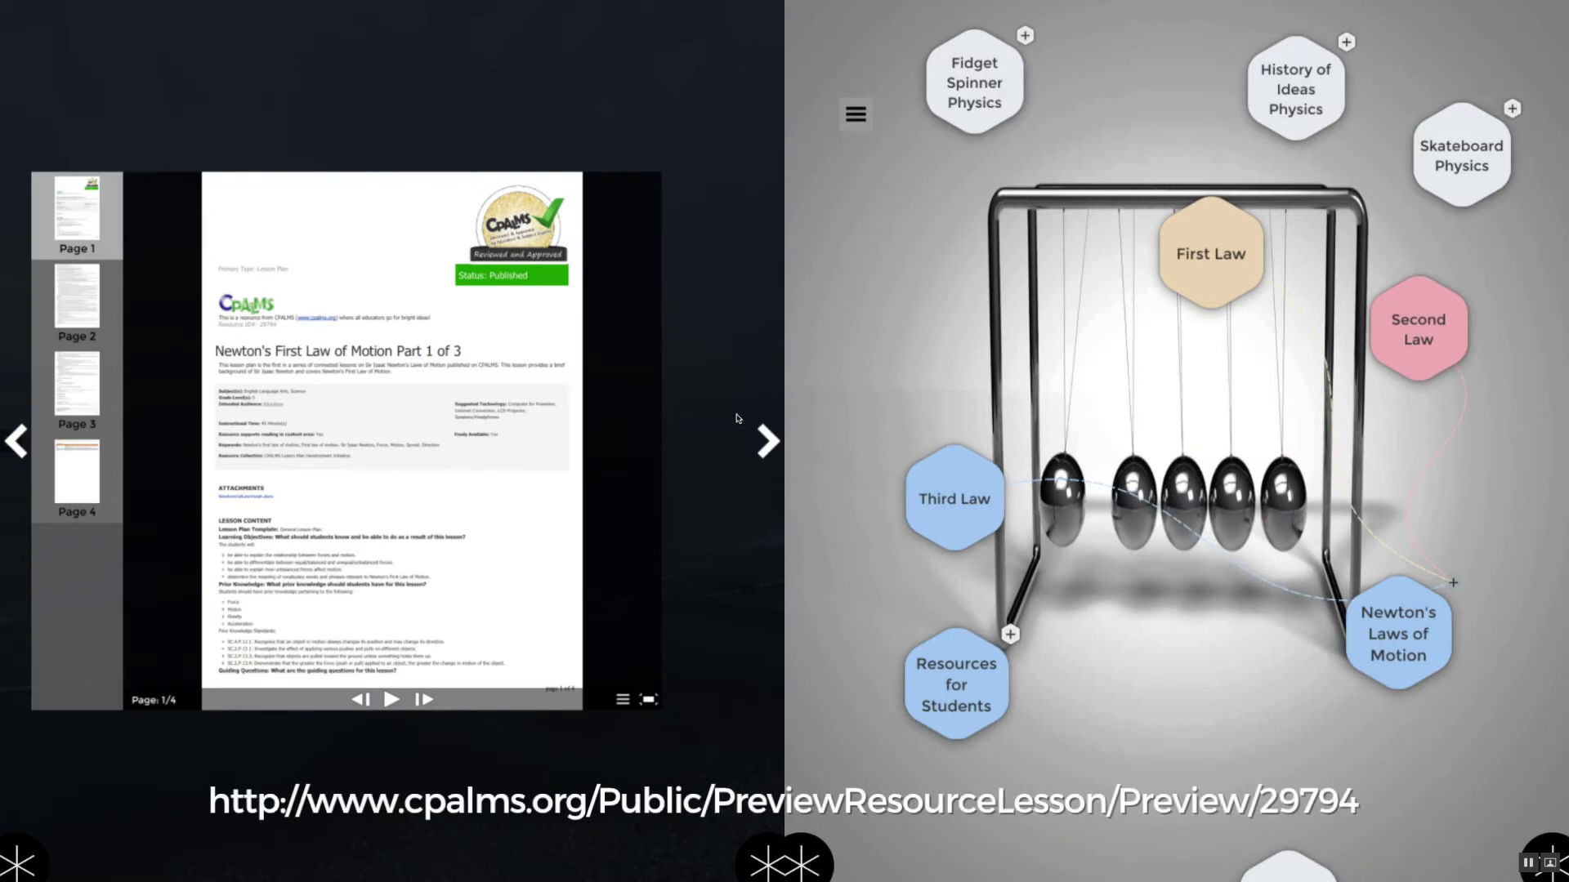
pyautogui.click(765, 440)
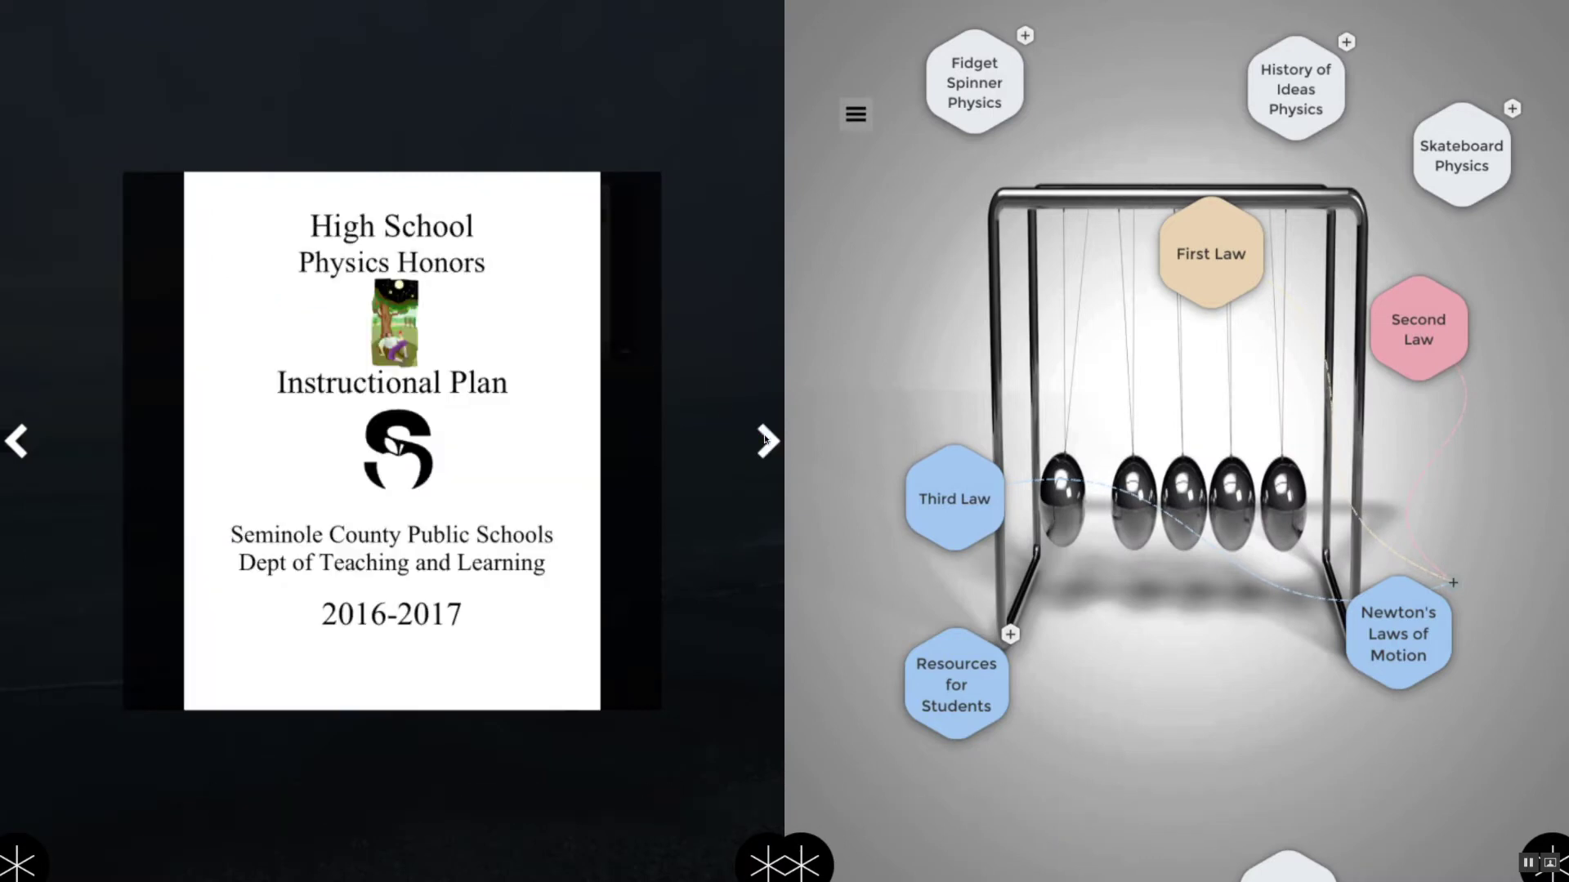
pyautogui.click(765, 440)
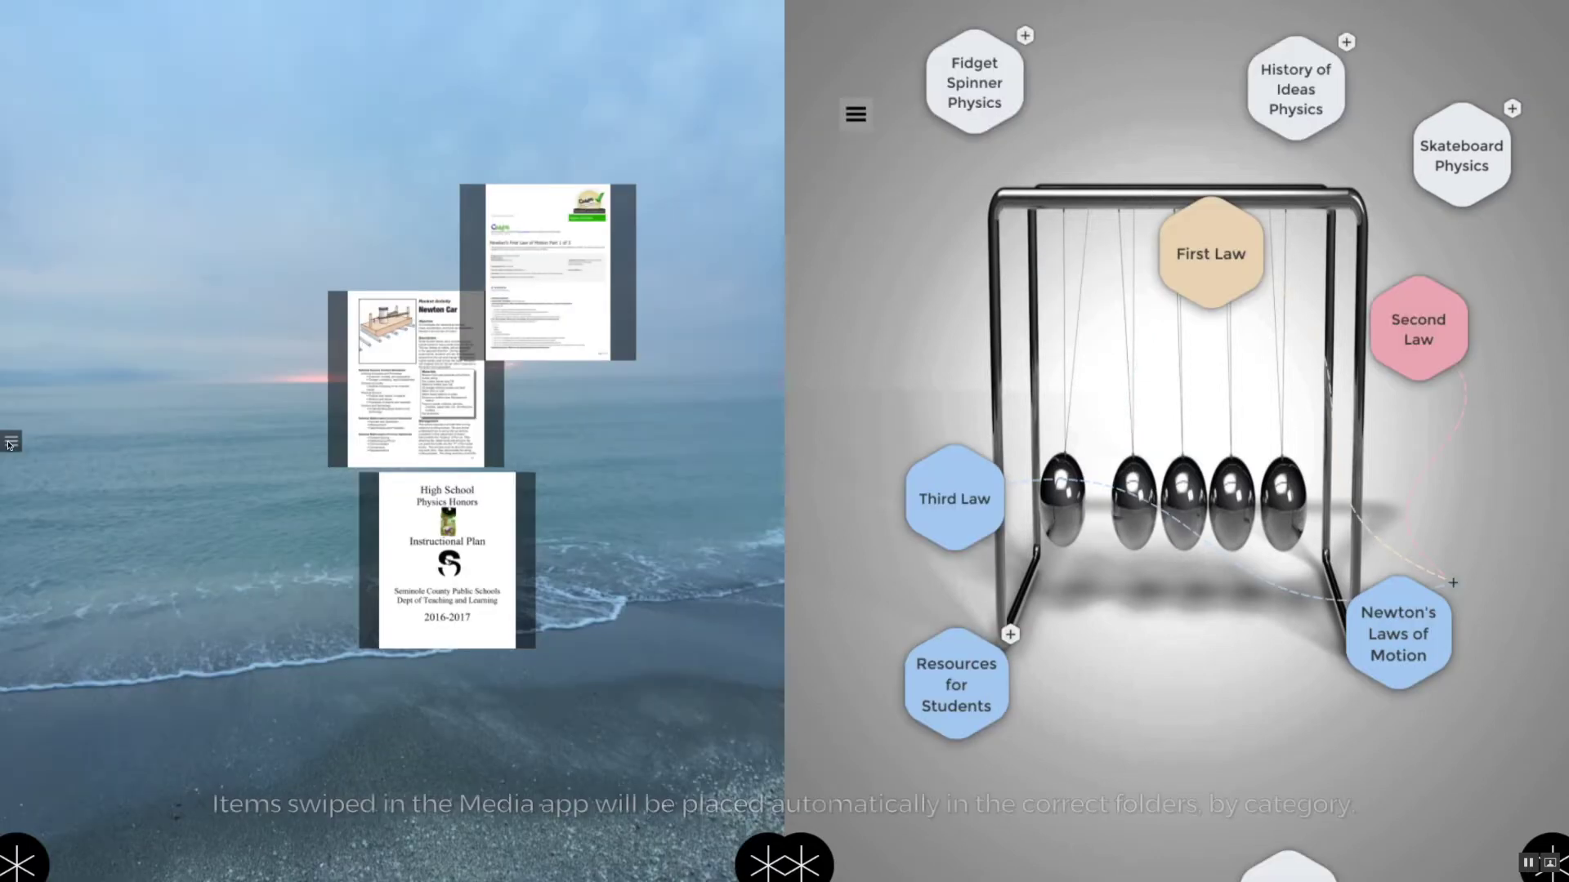
# File the Newton Car document and other PDF previews into the PDF folder
pyautogui.click(11, 442)
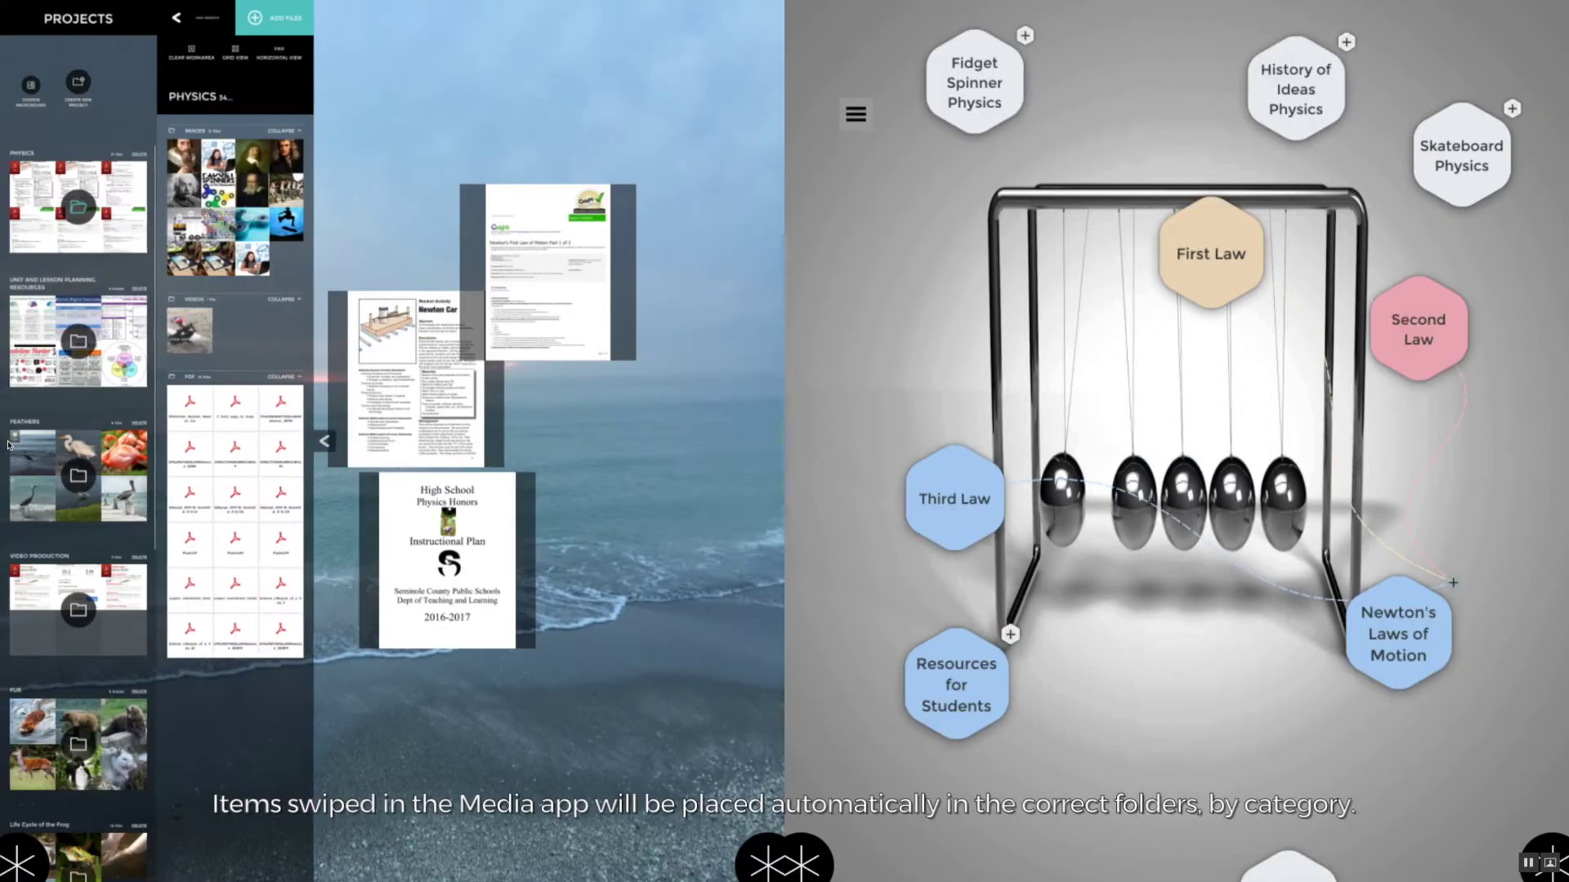
pyautogui.moveTo(335, 352); pyautogui.dragTo(253, 442)
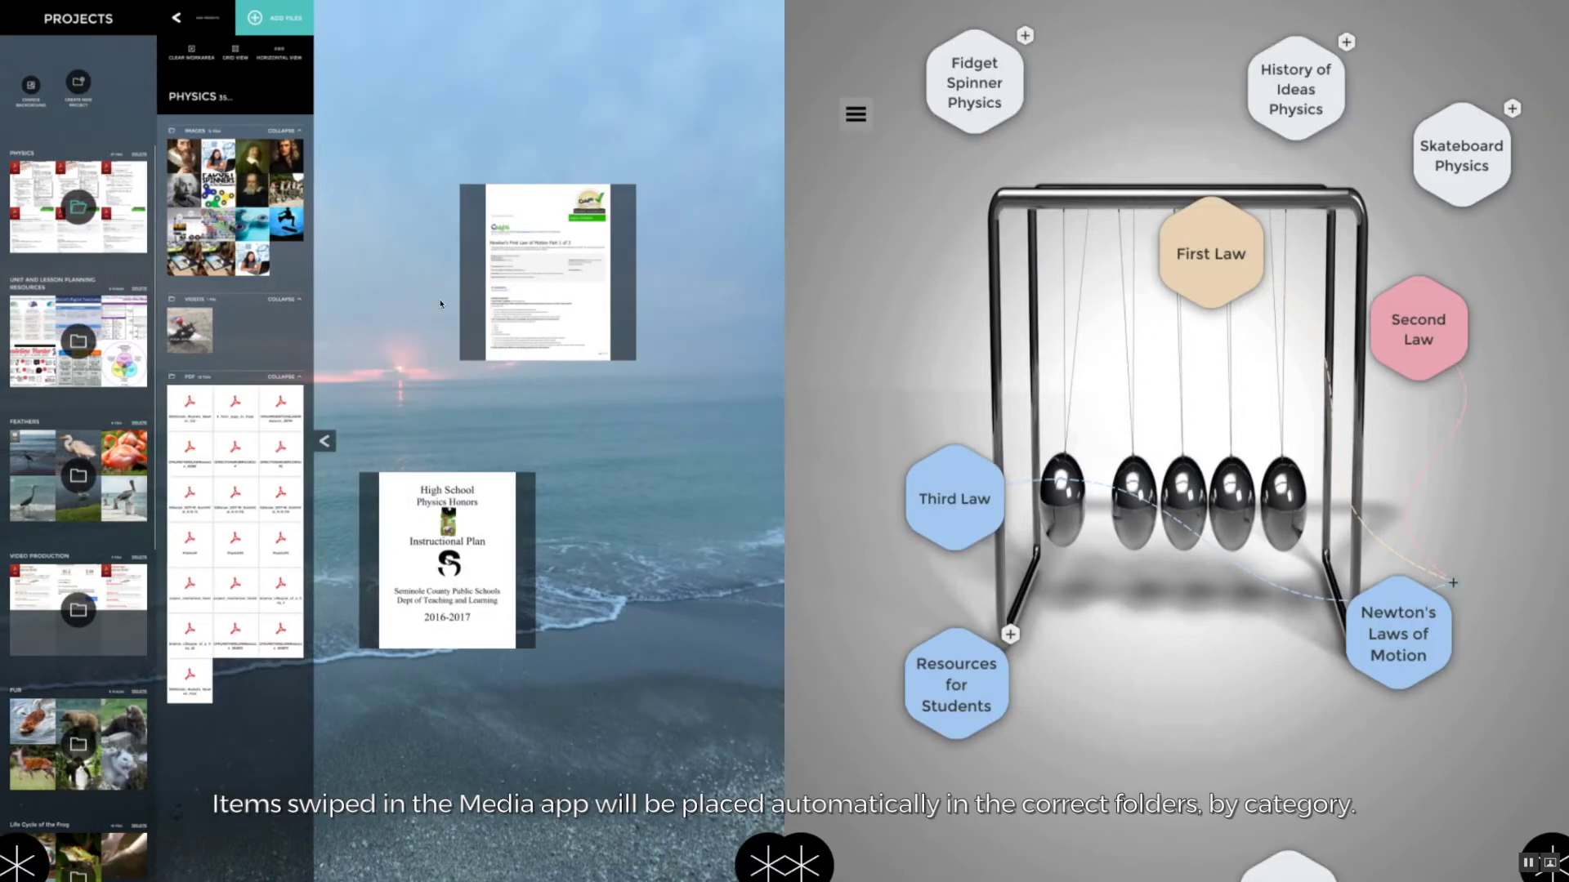
pyautogui.moveTo(576, 227); pyautogui.dragTo(237, 491)
pyautogui.moveTo(449, 555); pyautogui.dragTo(245, 555)
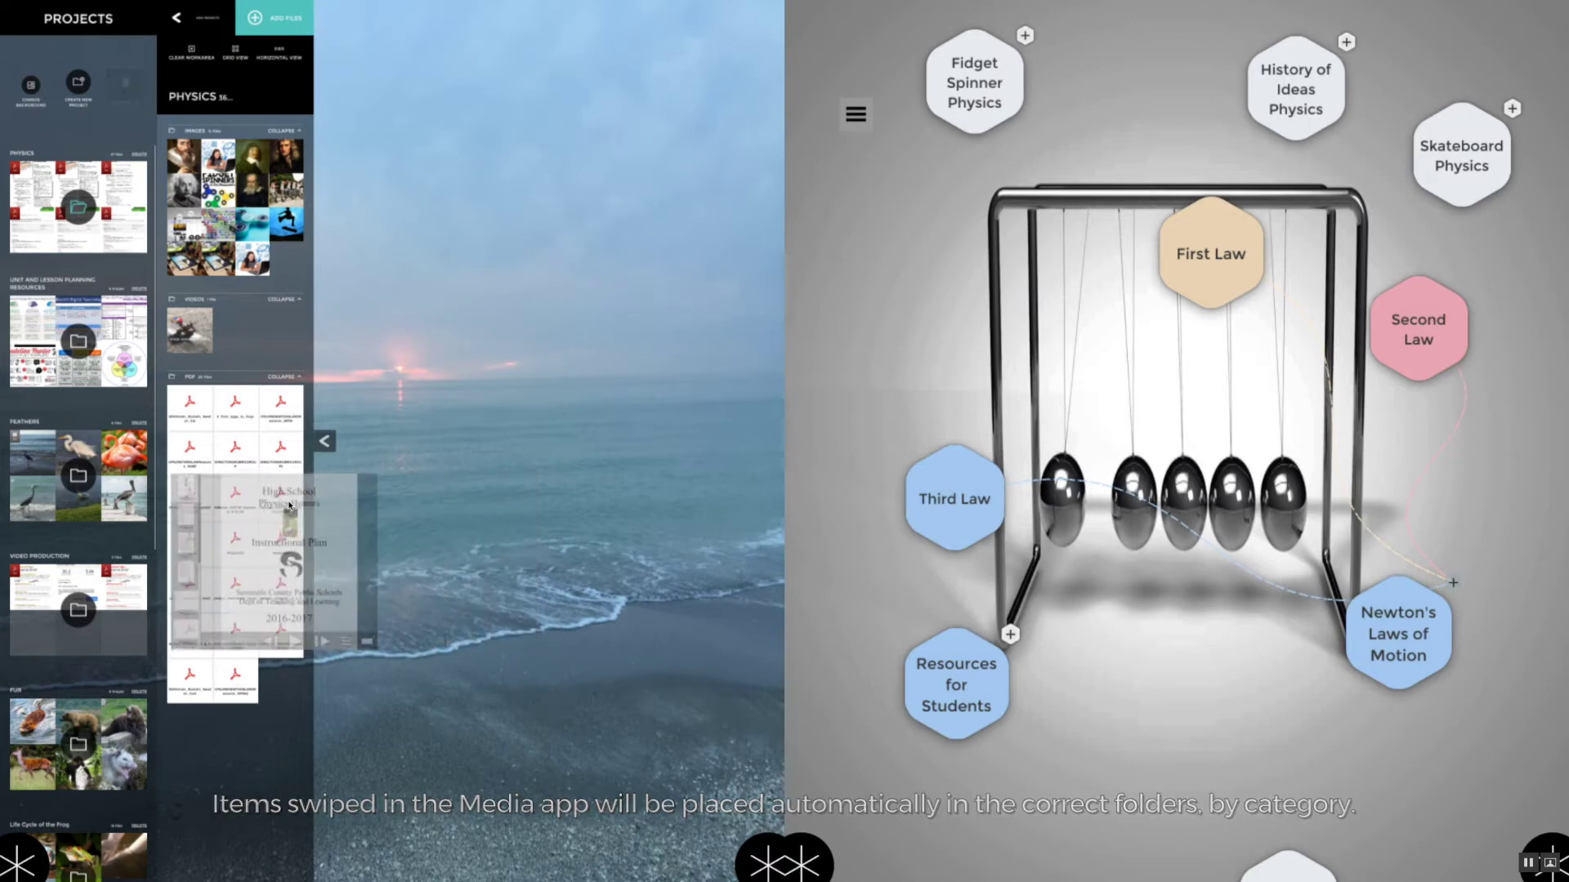
# Place the skateboard, Newton and fidget-spinner images and the skateboard video, then view the skateboarder silhouette full size
pyautogui.moveTo(286, 221); pyautogui.dragTo(349, 237)
pyautogui.moveTo(286, 155); pyautogui.dragTo(425, 404)
pyautogui.moveTo(253, 225); pyautogui.dragTo(649, 403)
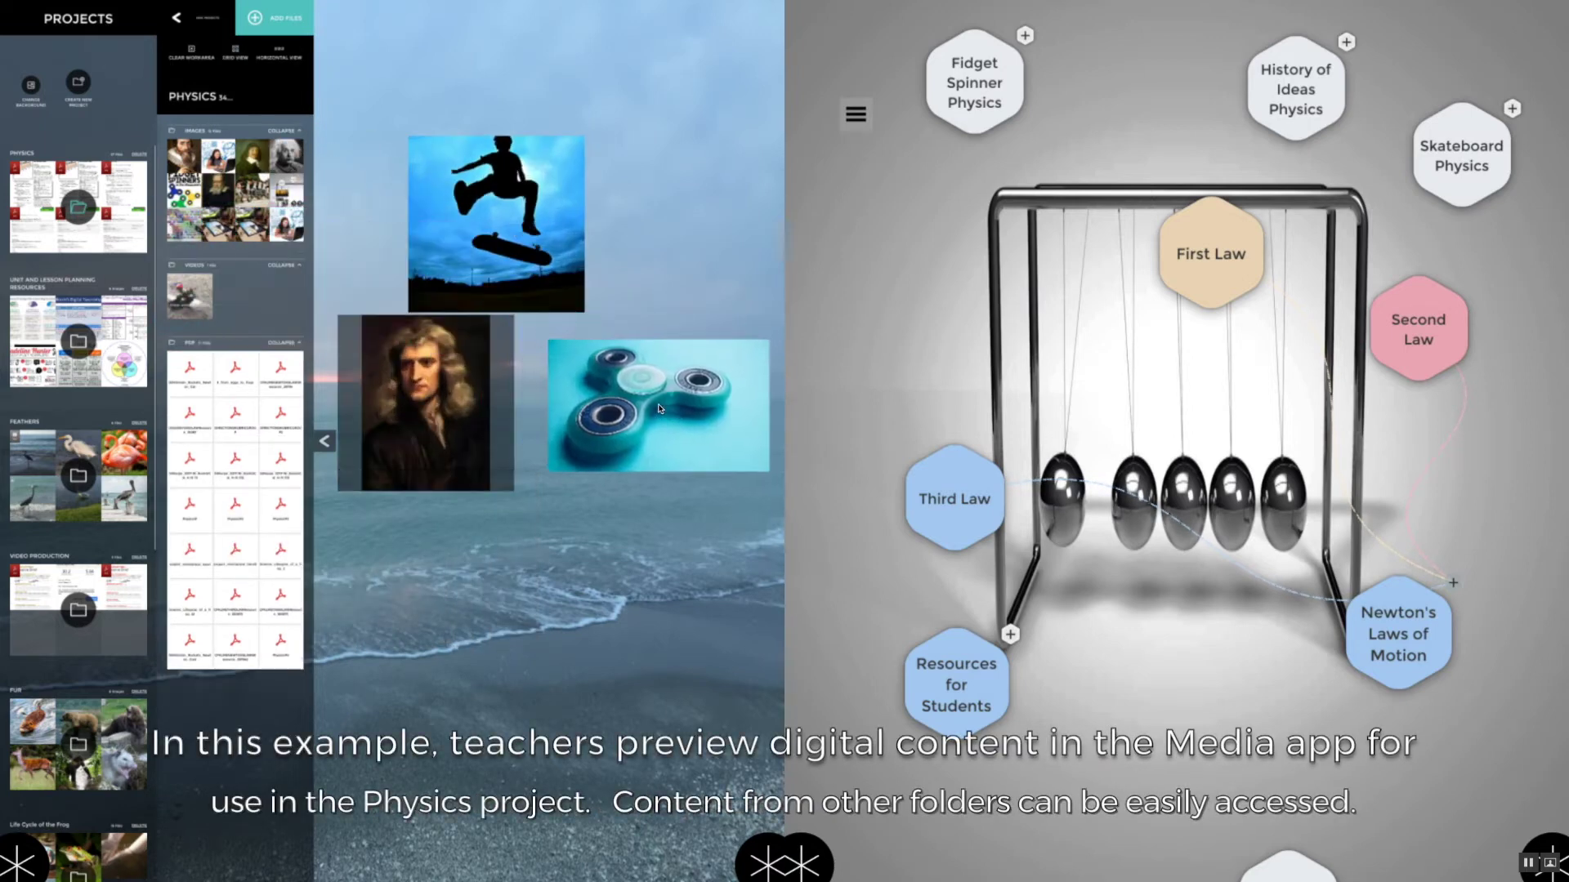
pyautogui.click(217, 302)
pyautogui.moveTo(218, 302); pyautogui.dragTo(326, 433)
pyautogui.click(323, 445)
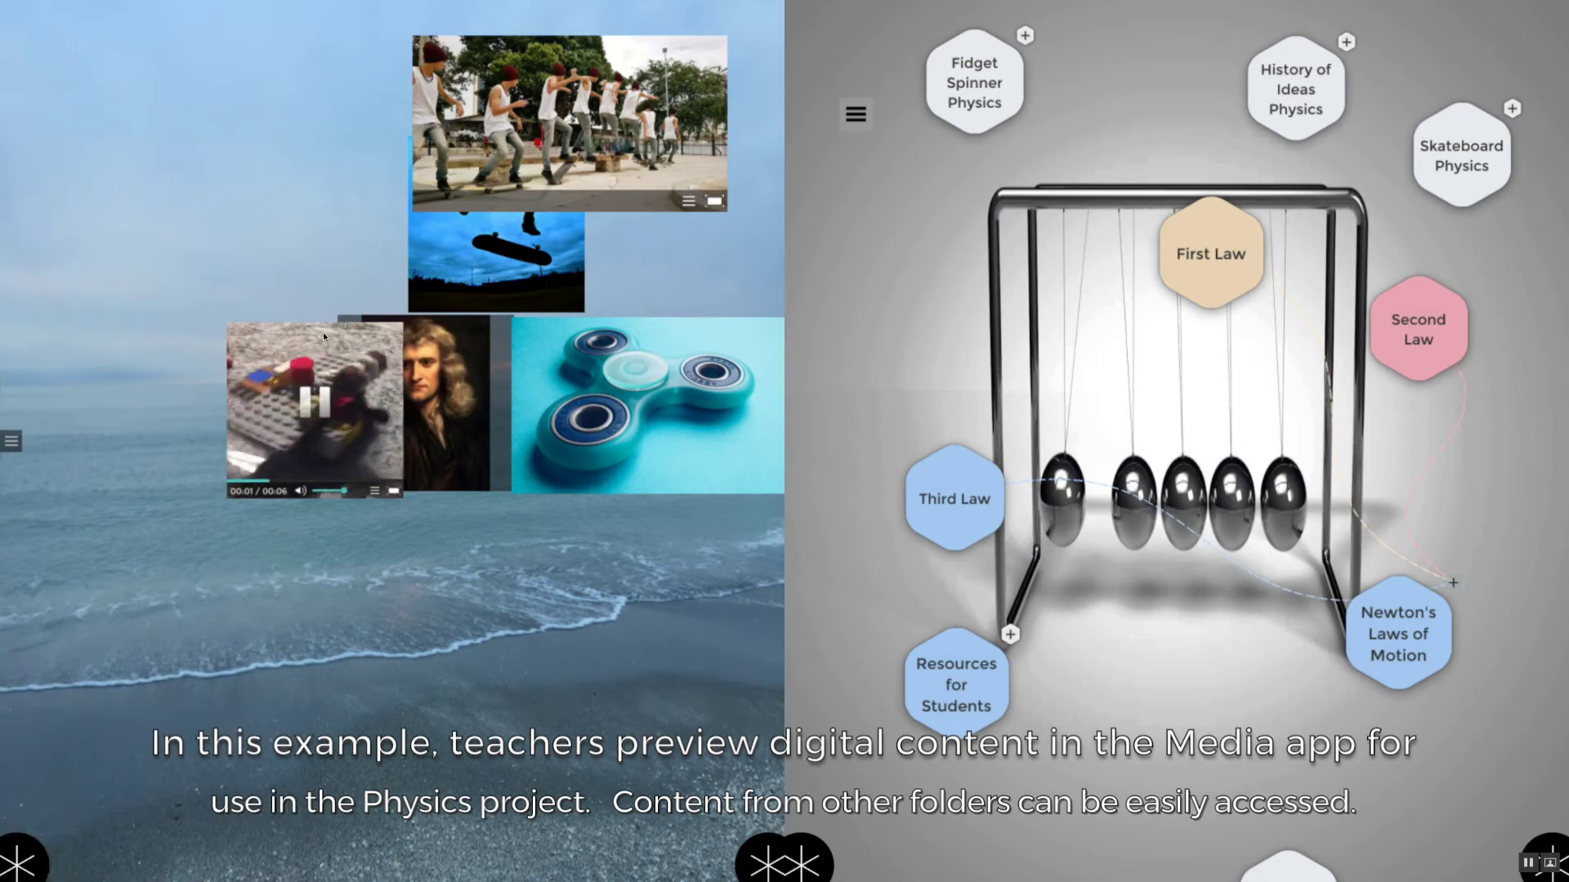
pyautogui.click(646, 409)
pyautogui.click(765, 445)
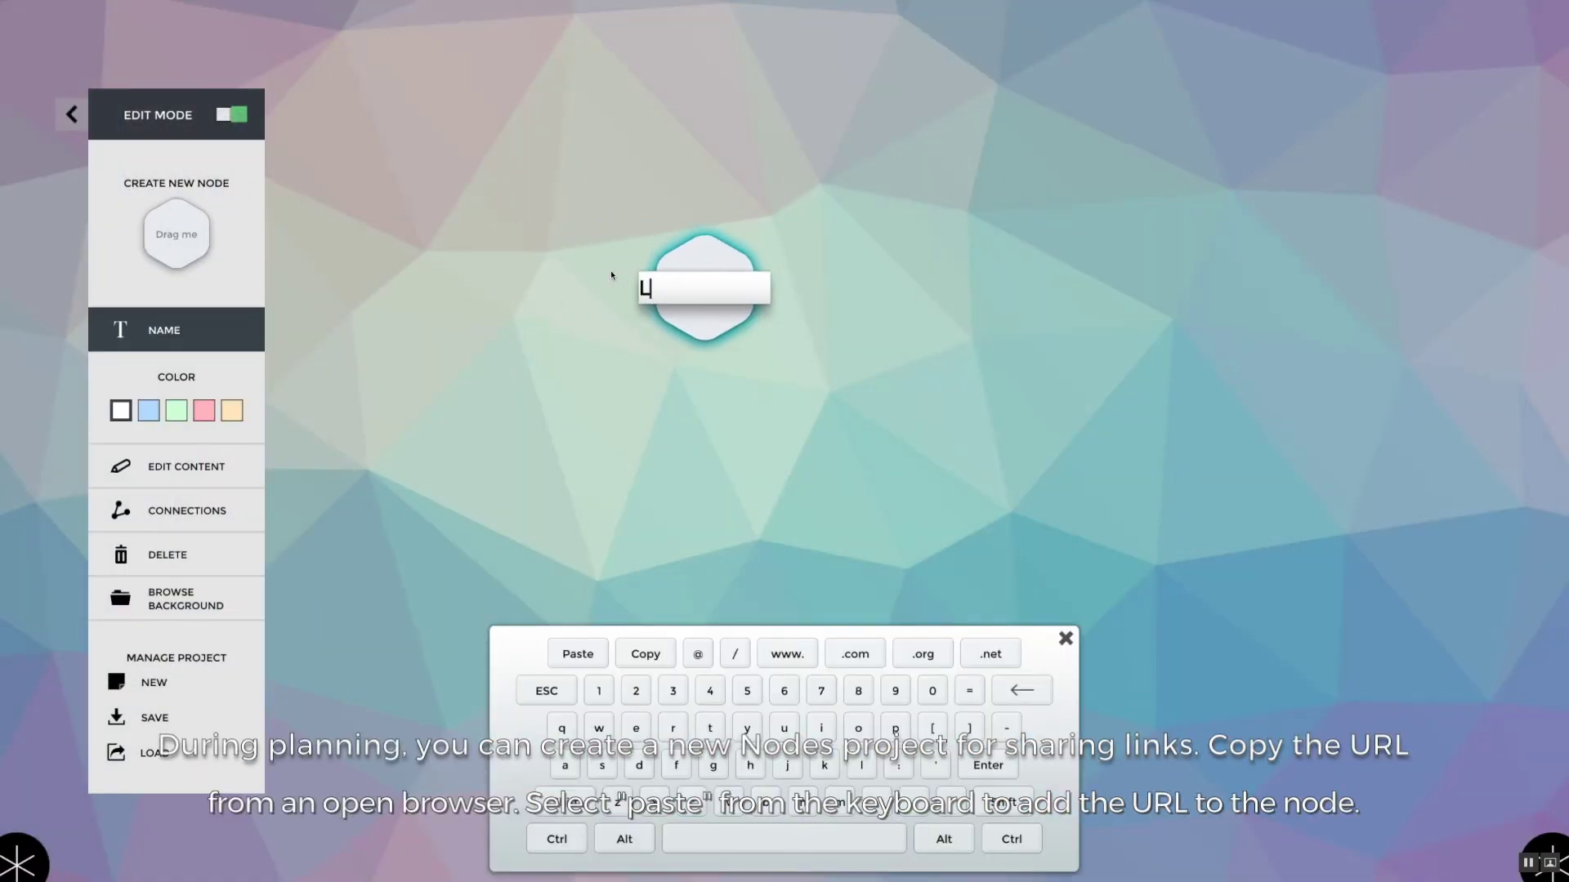
# Add a link pasting the copied NSTA Freebies URL, named 'National Science Teachers Association: Freebies for Teachers'
pyautogui.click(715, 577)
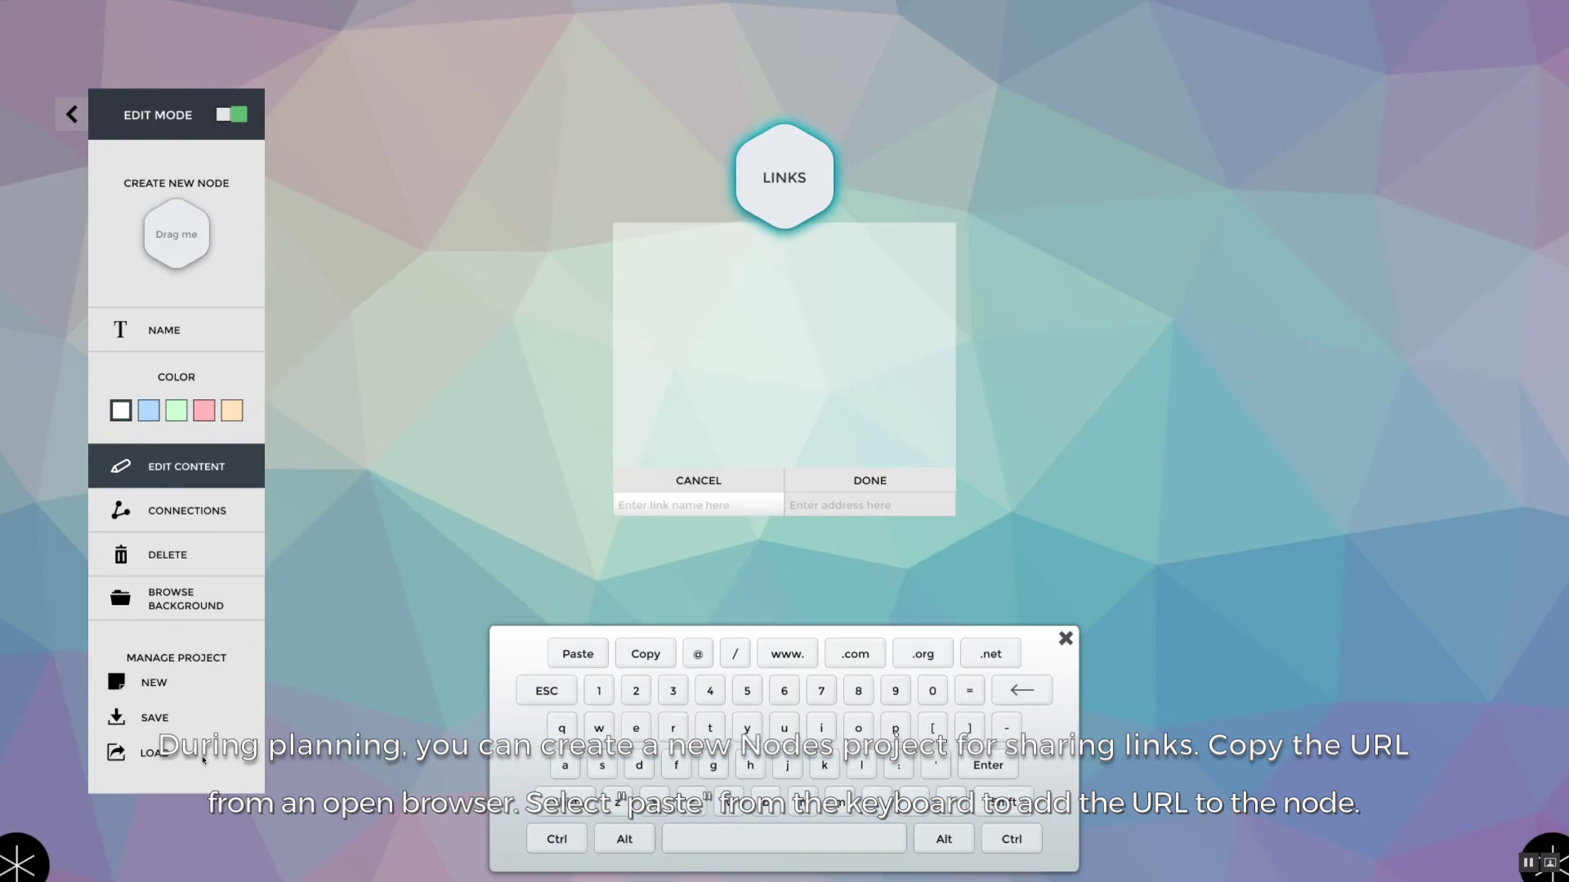
pyautogui.click(24, 866)
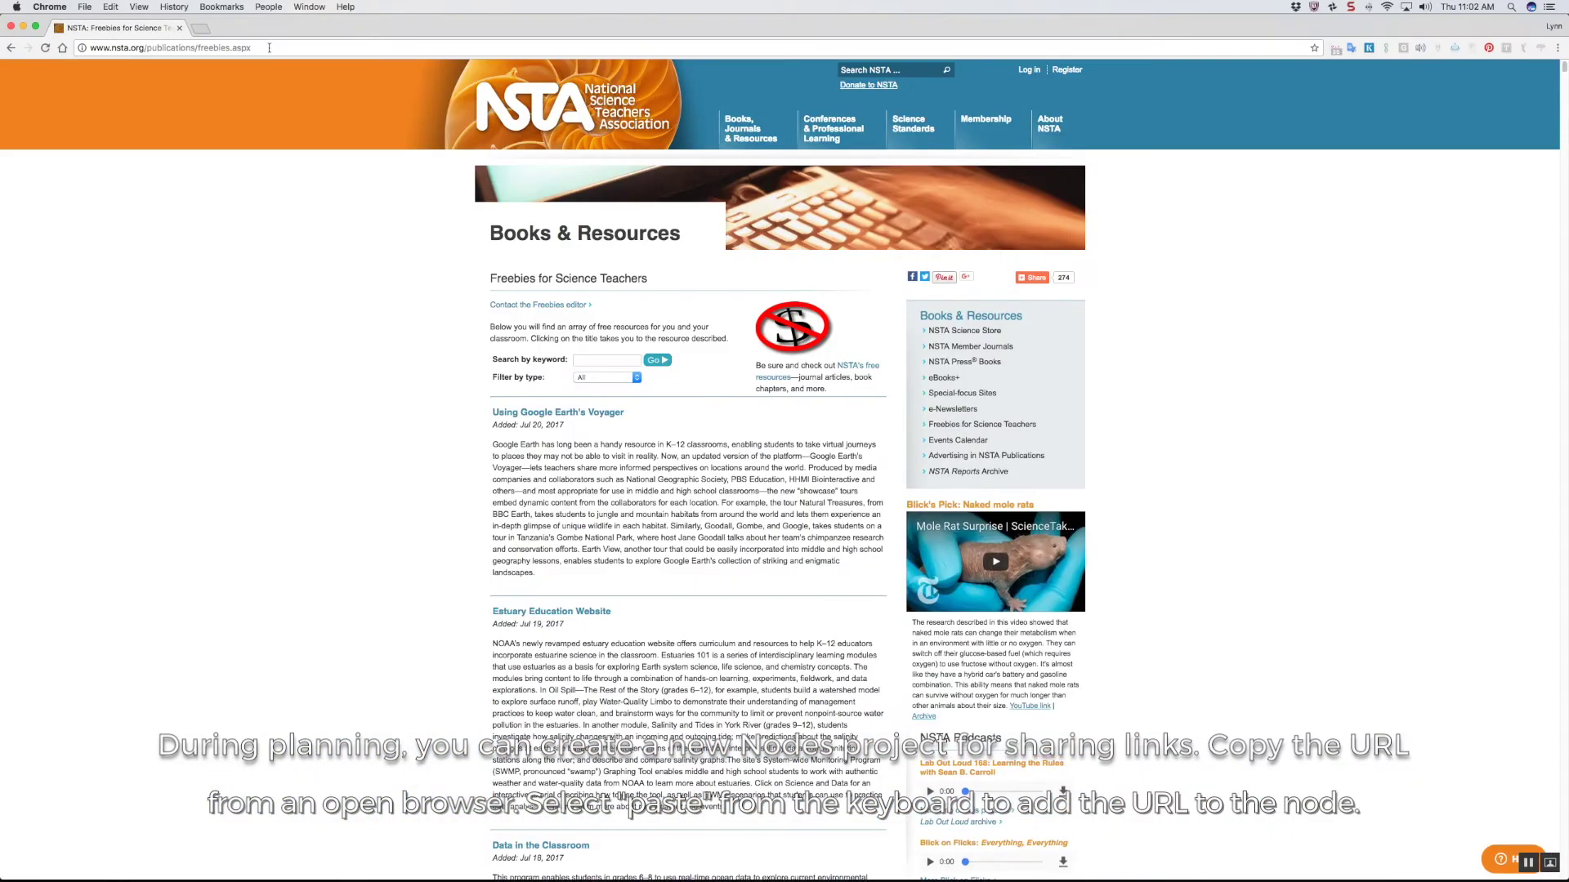
pyautogui.rightClick(271, 48)
pyautogui.click(294, 65)
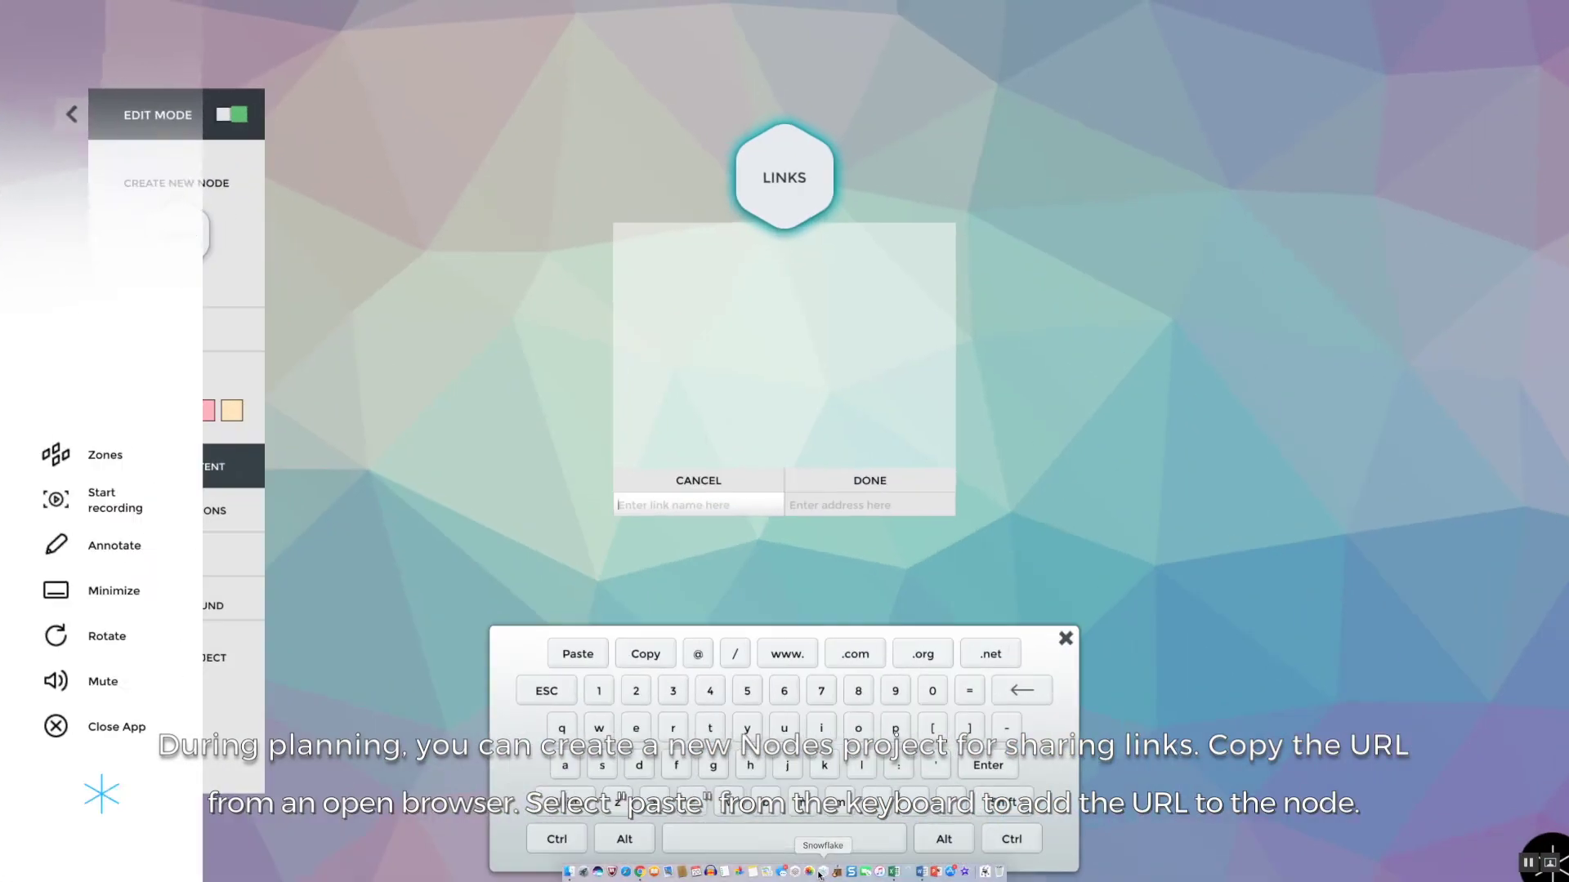
pyautogui.click(585, 654)
pyautogui.click(625, 505)
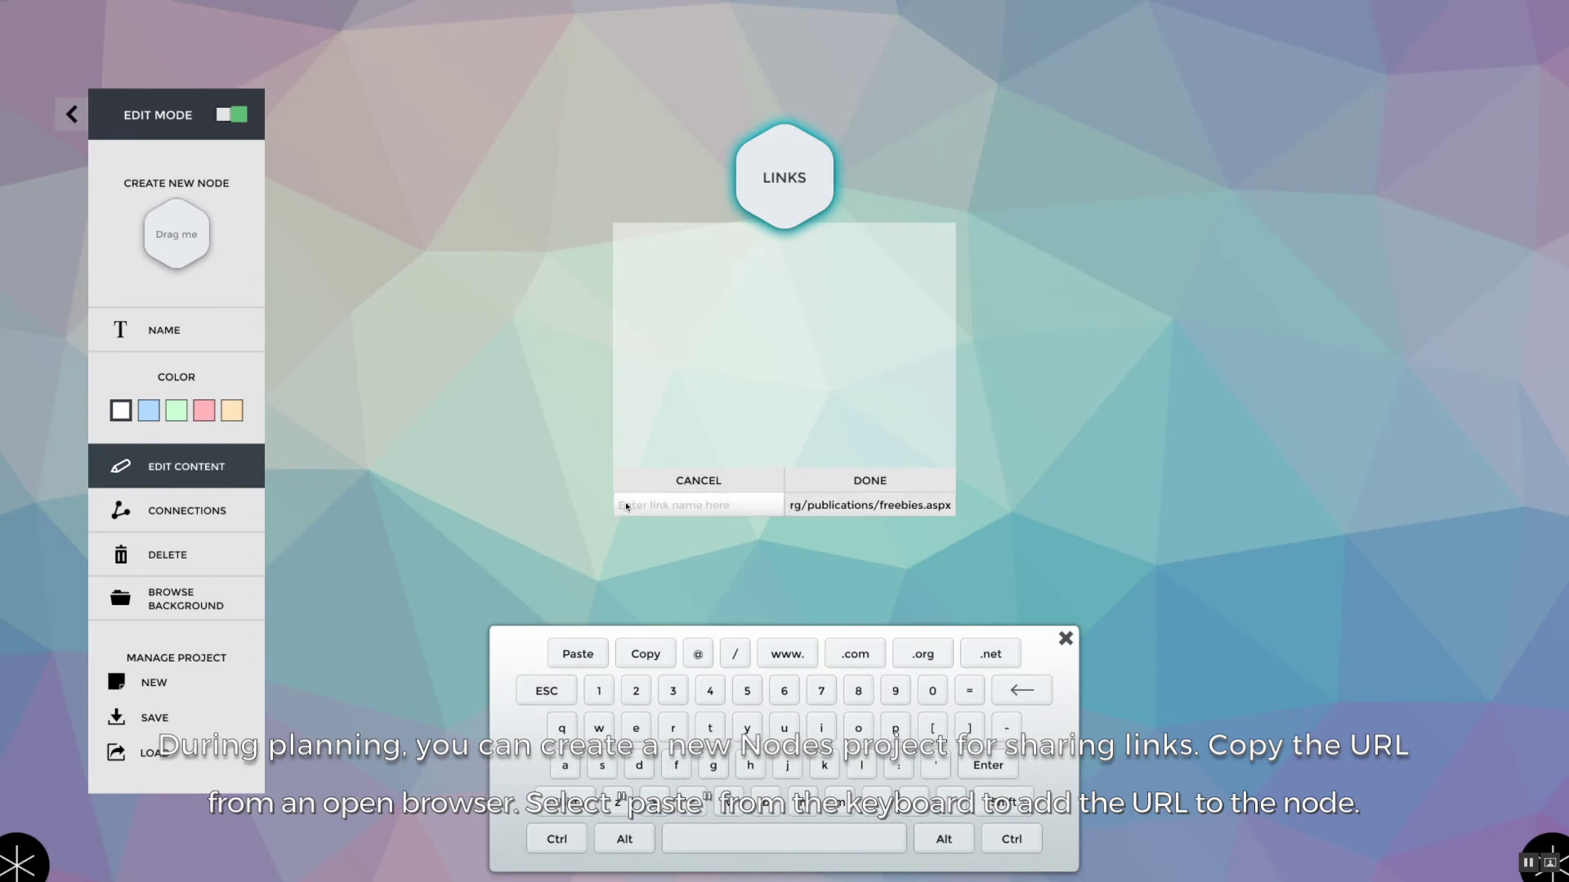
pyautogui.write('National Science Teachers Association: Freebies for Teachers')
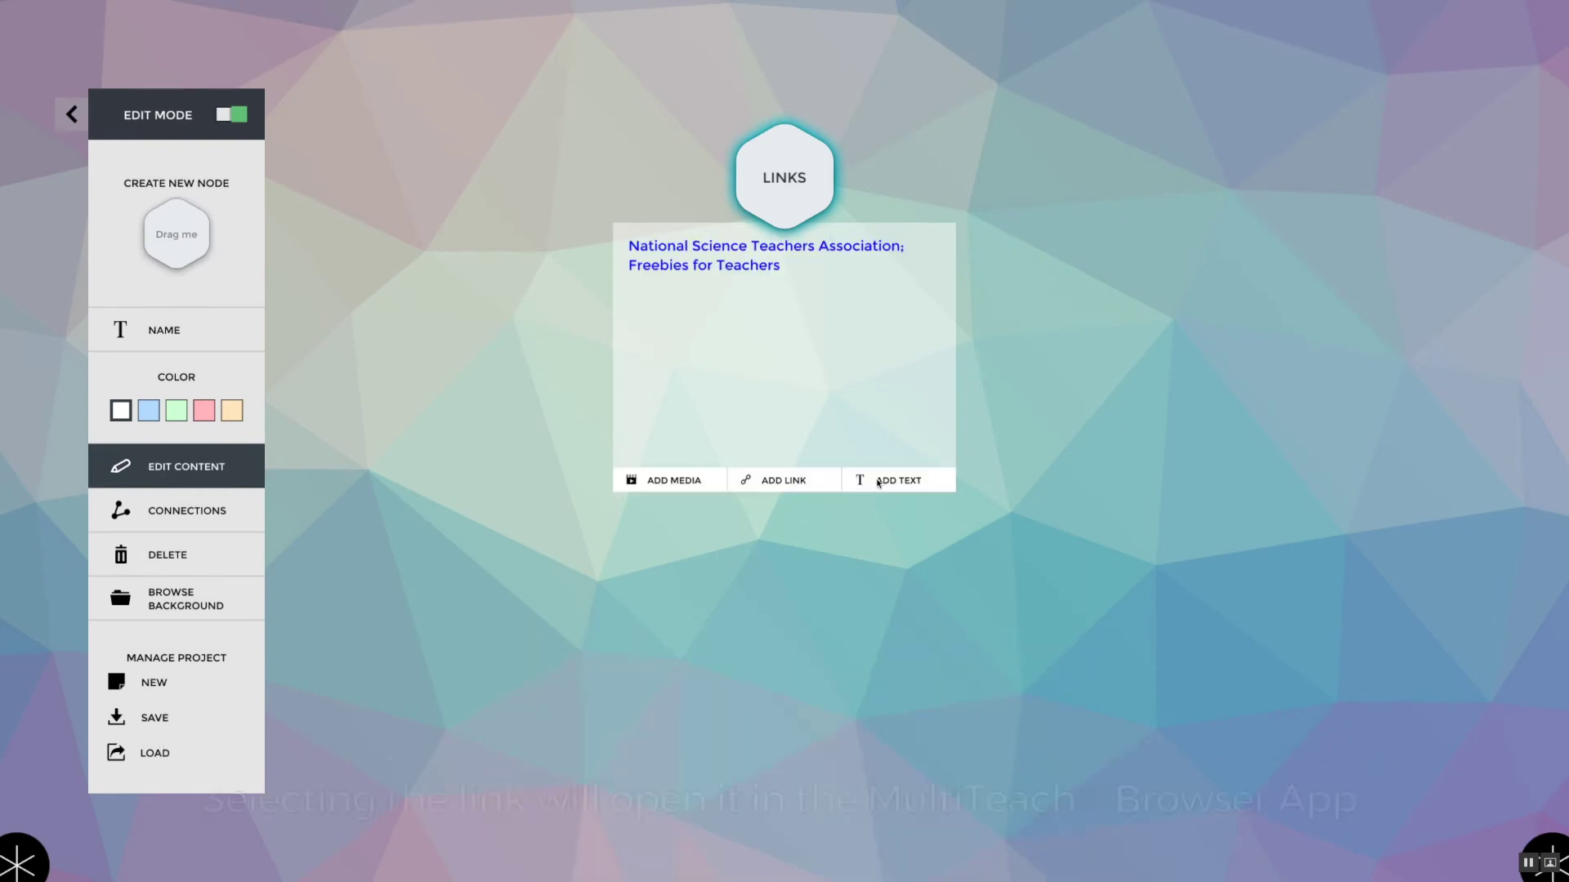
pyautogui.click(778, 249)
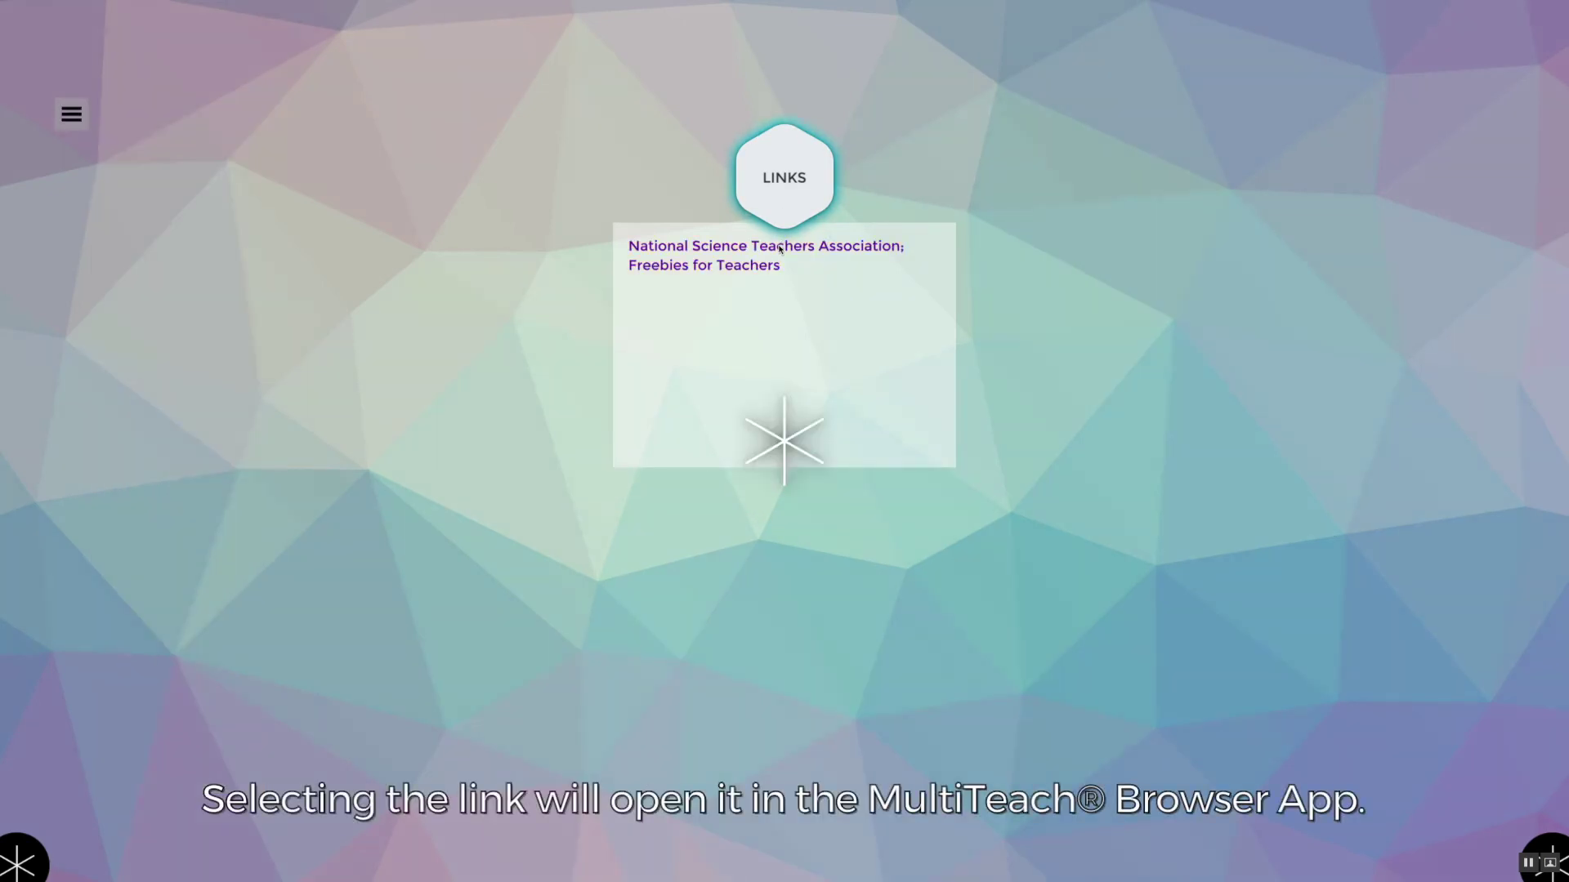
pyautogui.scroll(-2, 984, 632)
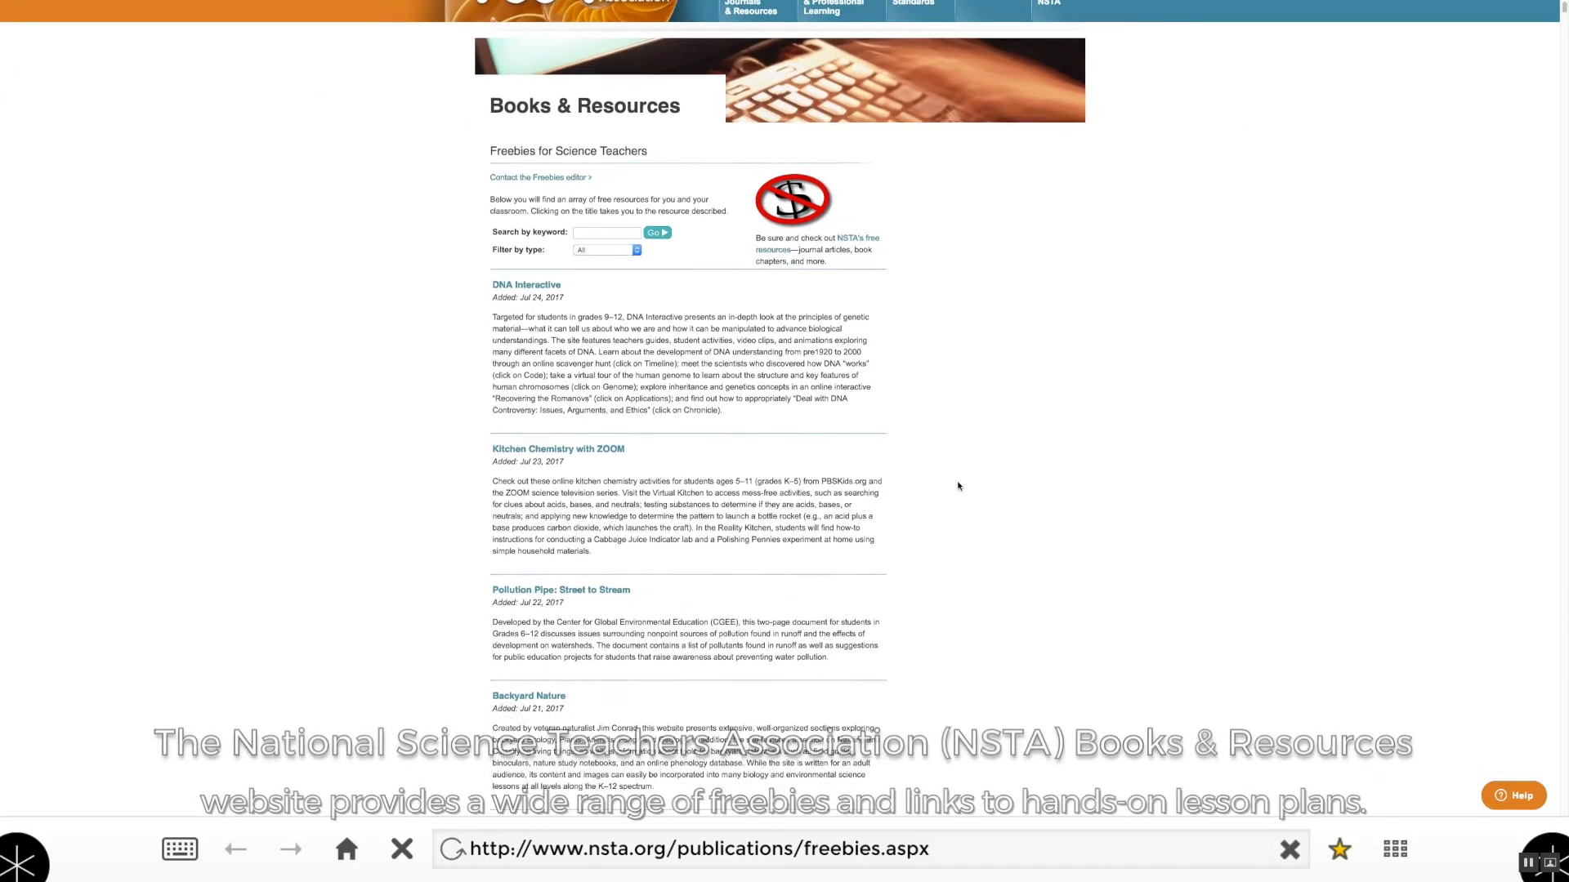
pyautogui.scroll(-3, 956, 486)
pyautogui.scroll(-5, 915, 653)
pyautogui.moveTo(866, 686); pyautogui.dragTo(845, 350)
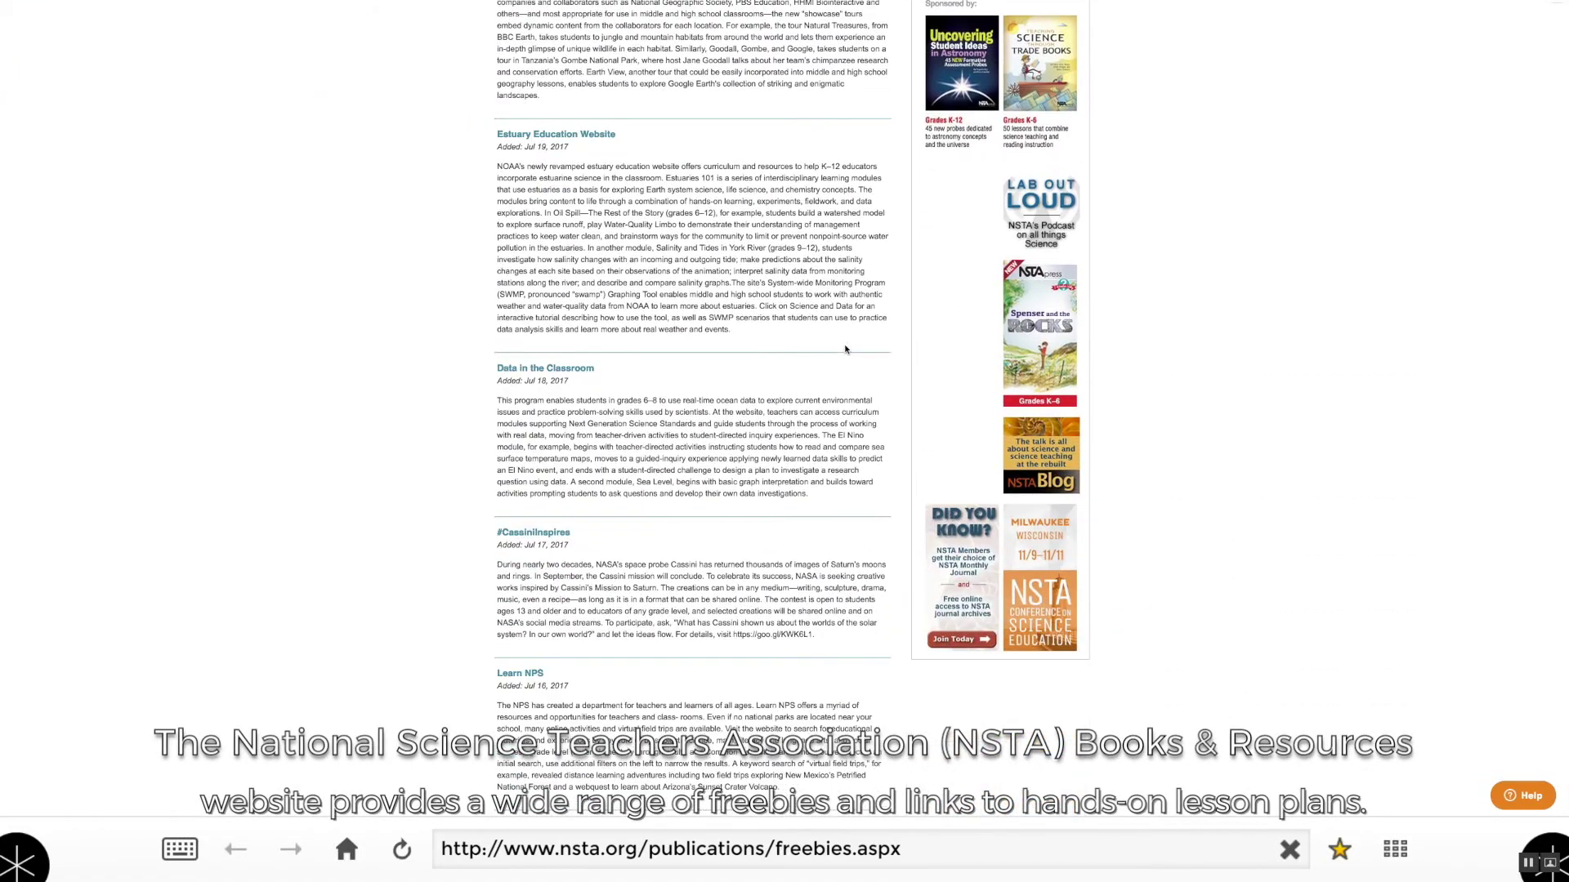
pyautogui.click(23, 868)
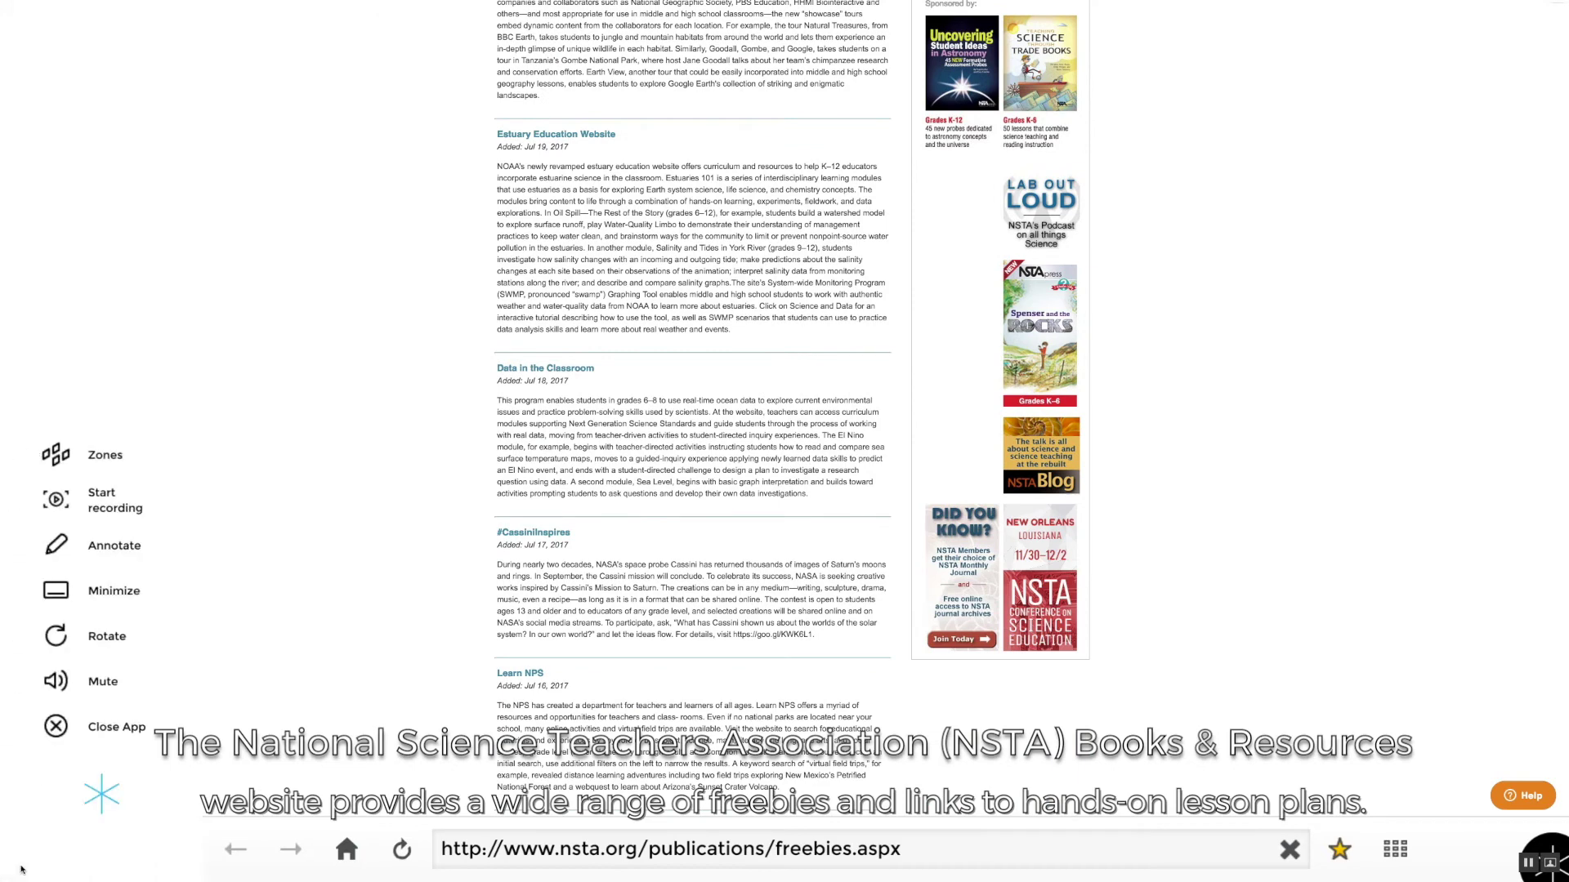
pyautogui.click(23, 868)
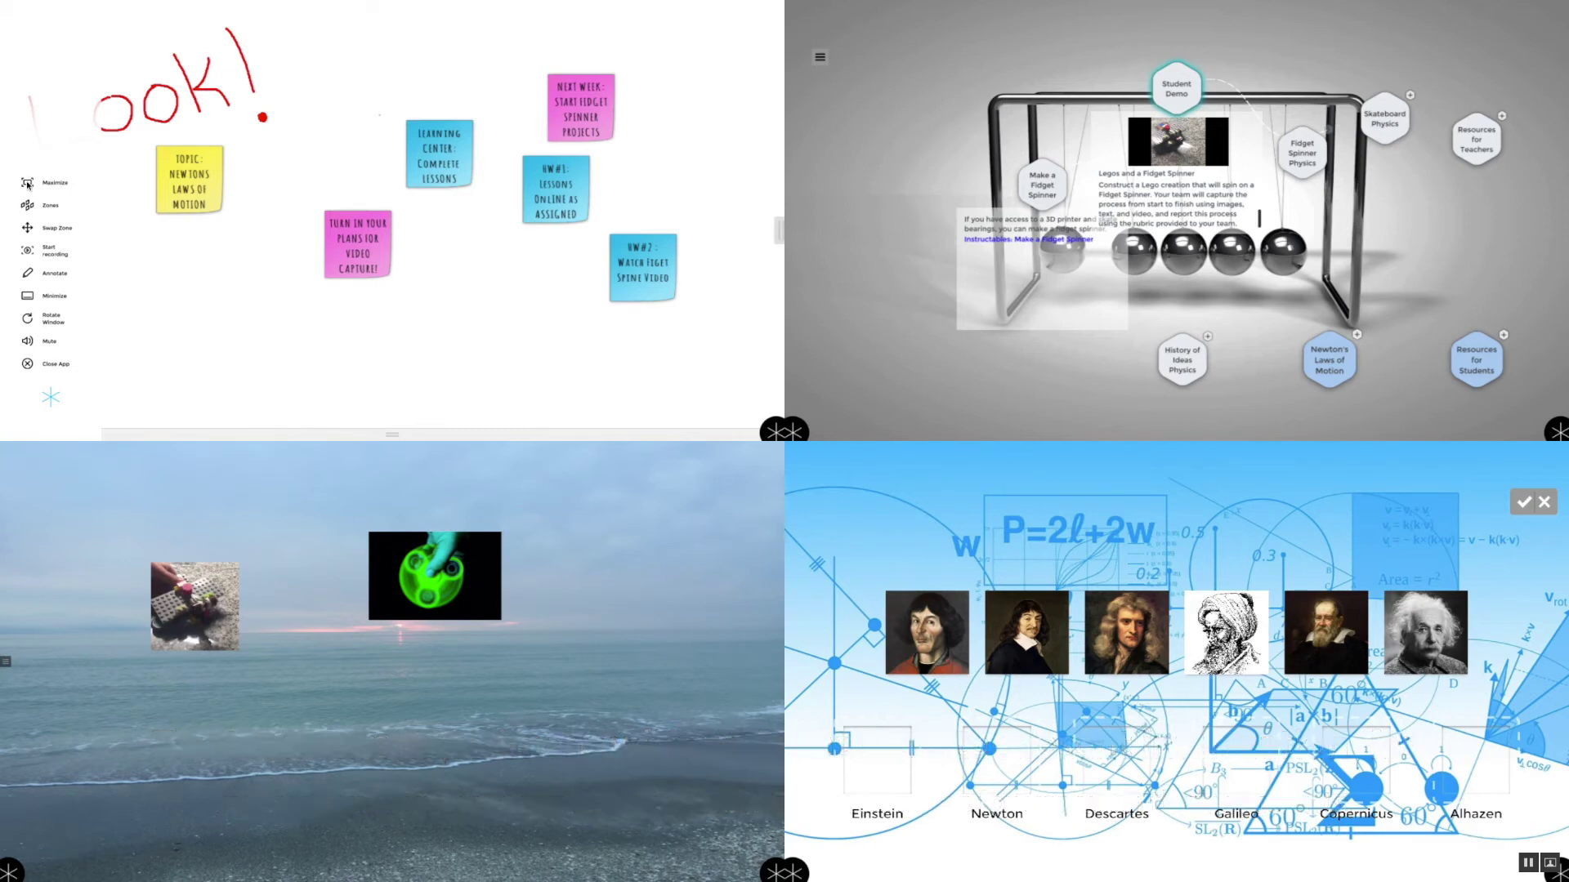
# Maximize the sticky-note whiteboard and start a video recording from its options menu
pyautogui.click(30, 178)
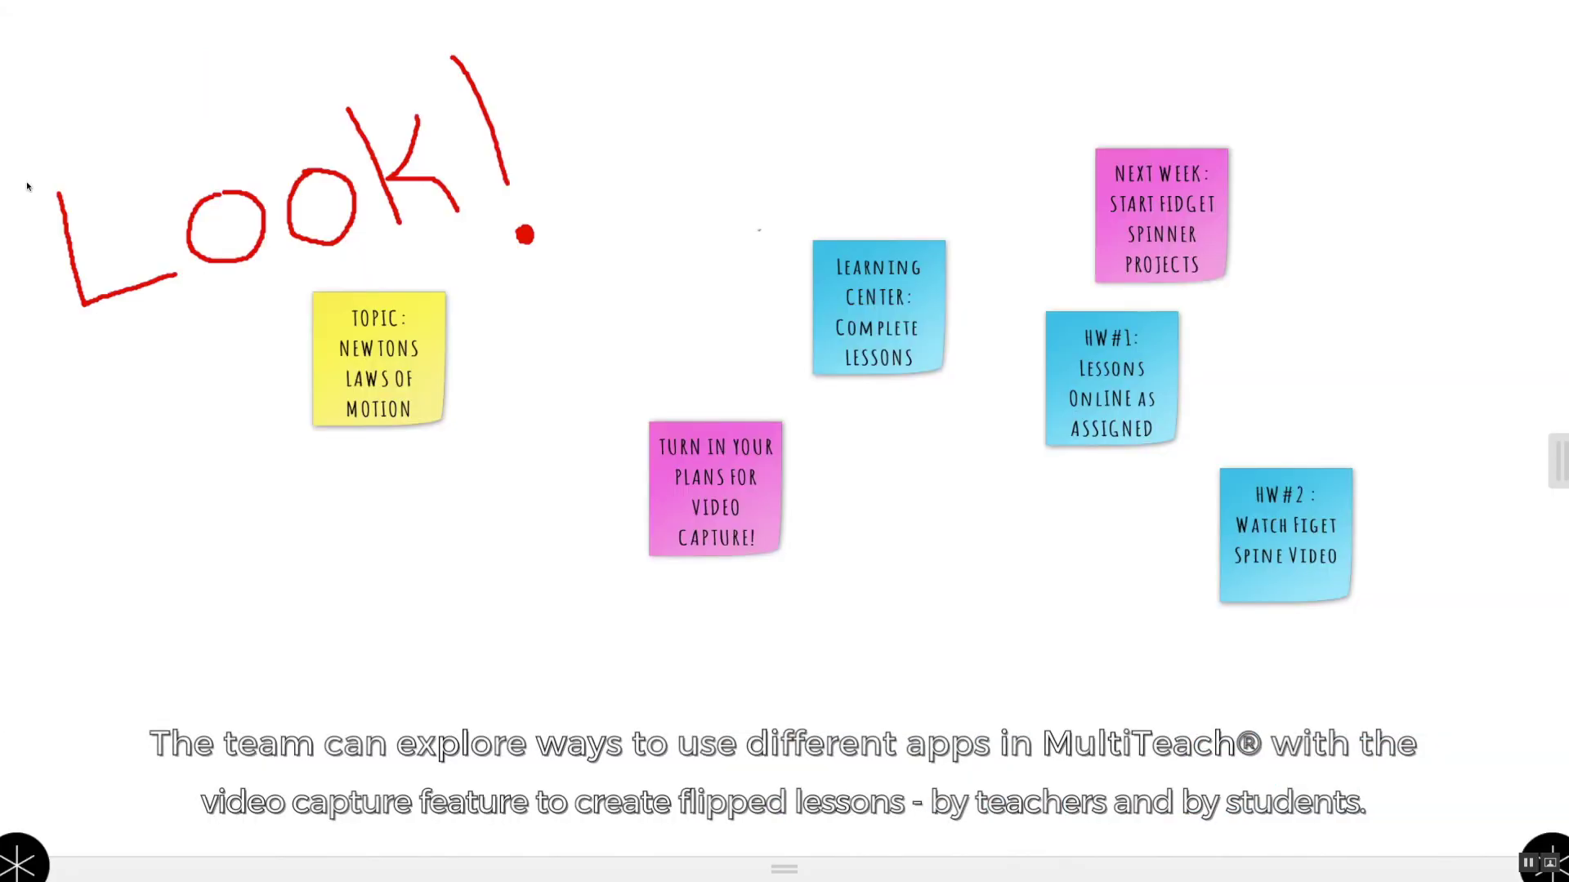
pyautogui.click(20, 873)
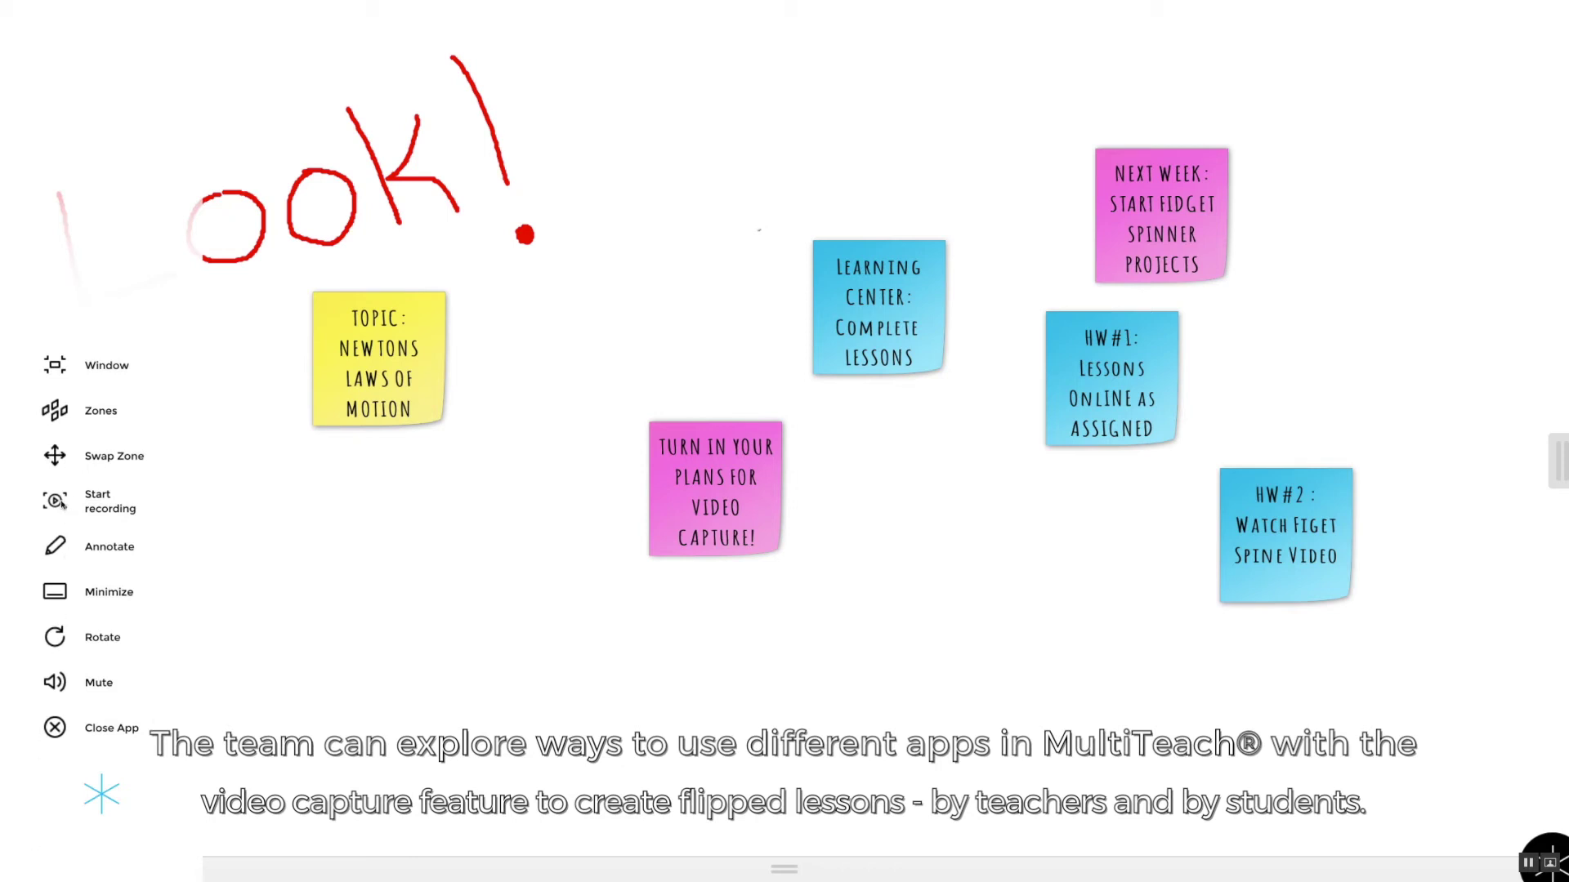
pyautogui.click(54, 500)
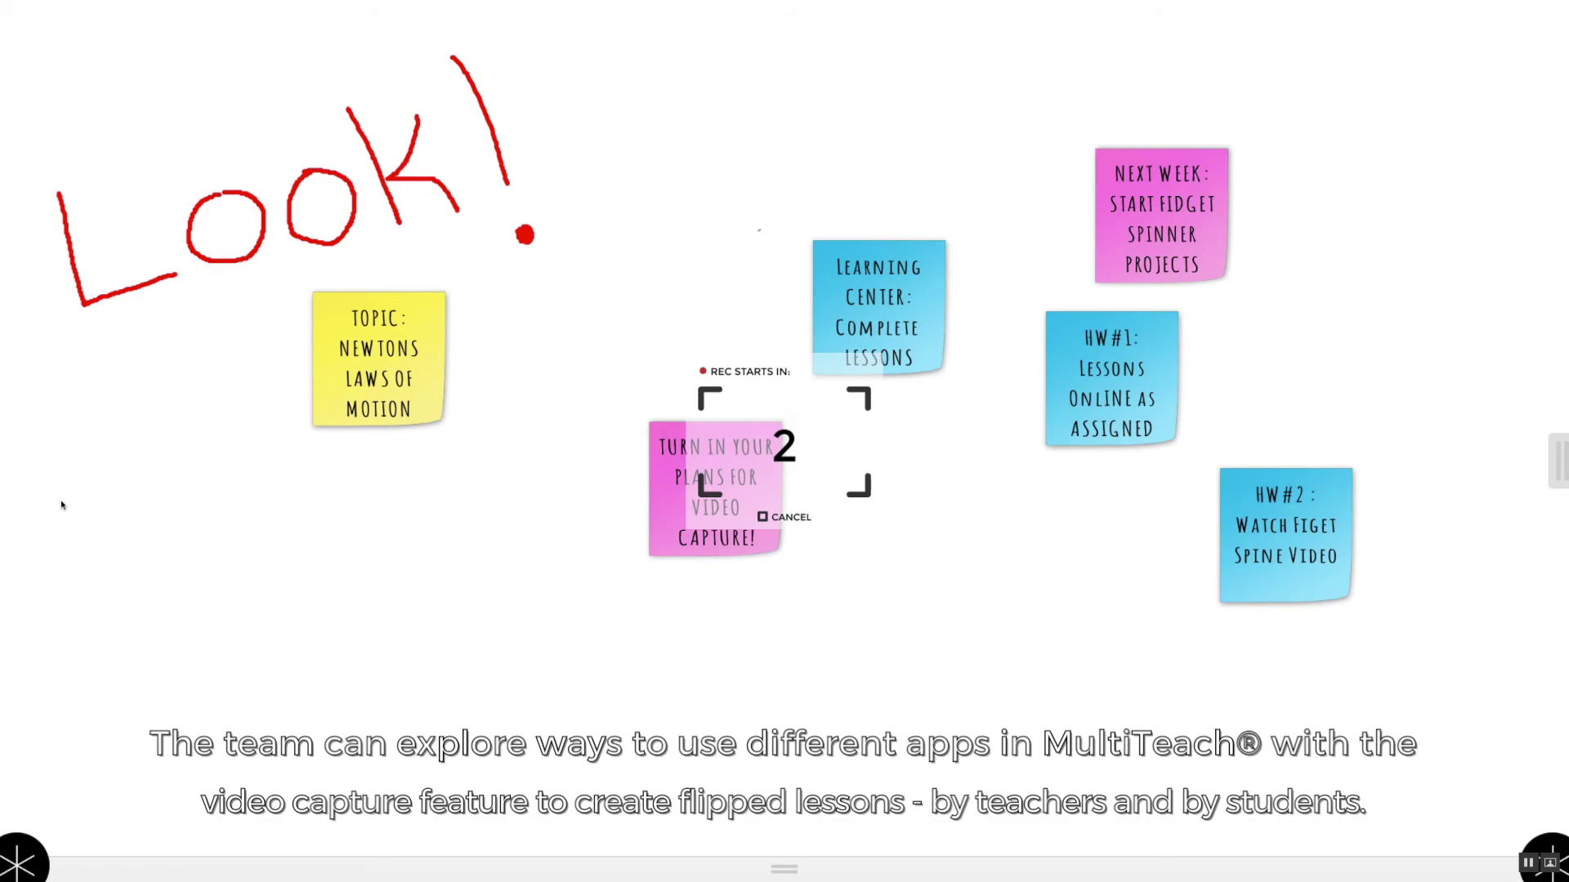